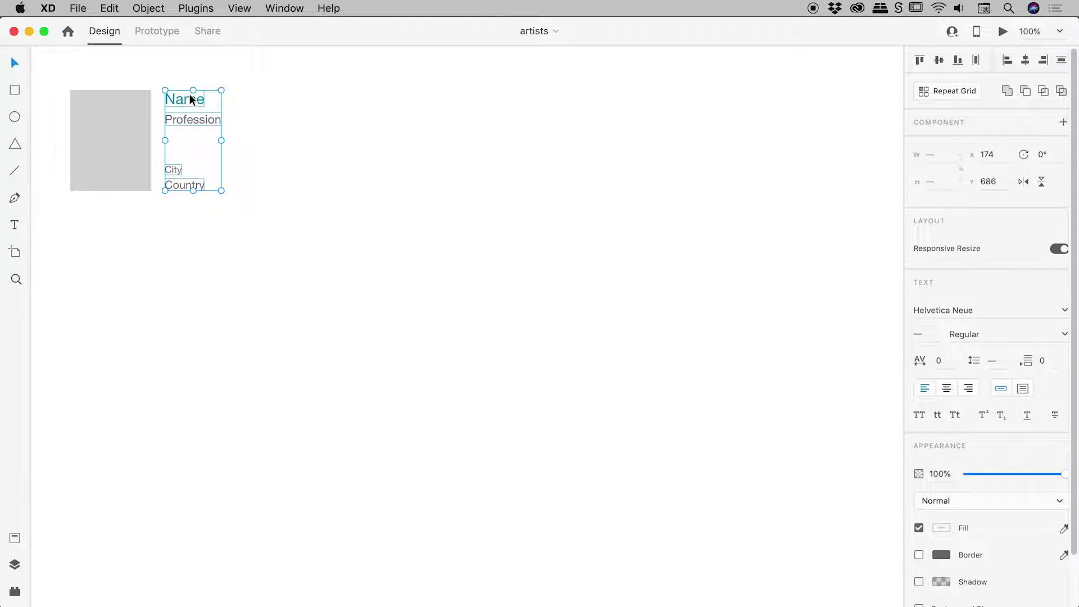
- Group the card's grey image rectangle and its four text layers into one card
click(106, 113)
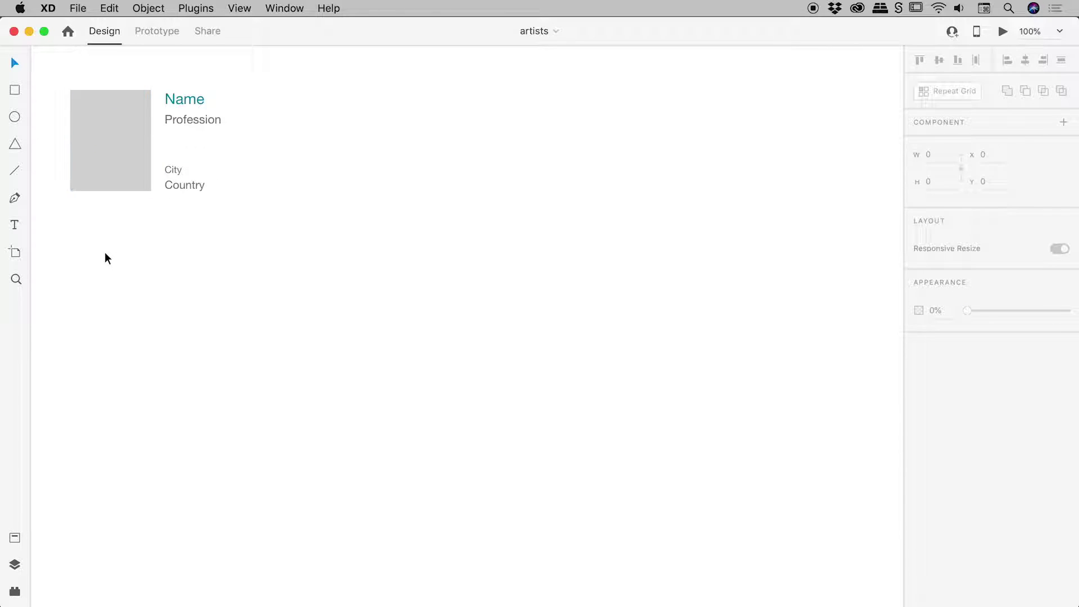
drag(106, 254, 250, 98)
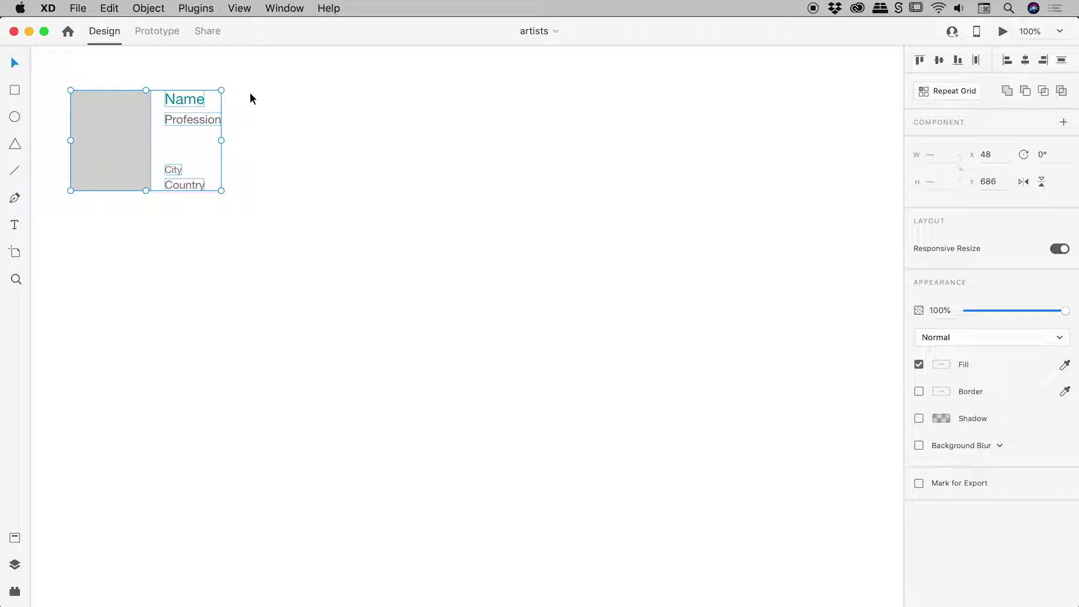
key(super+g)
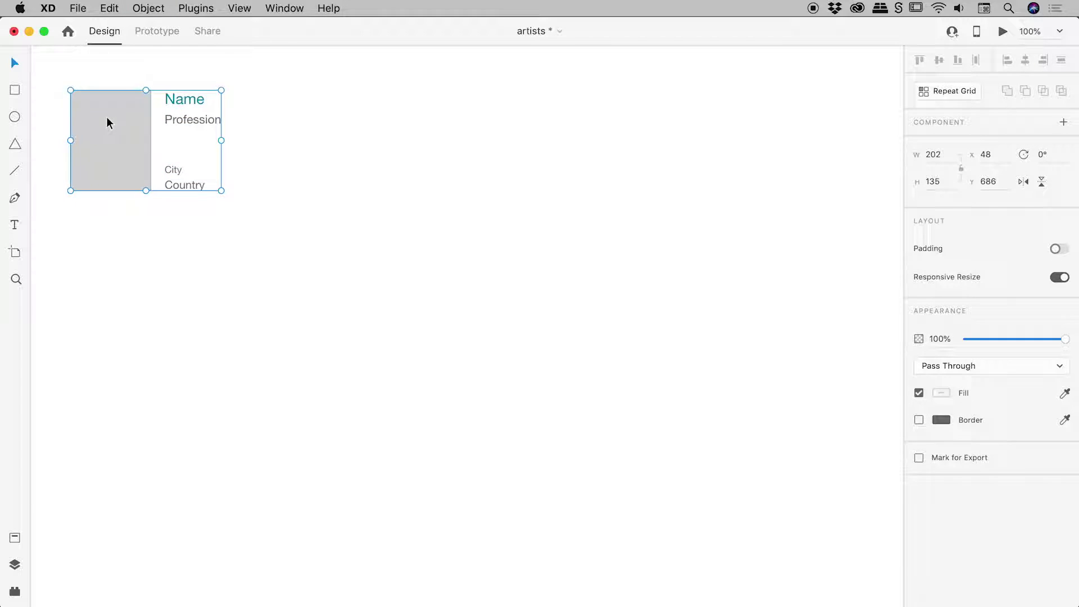
- Duplicate the grouped card into a 4×3 layout of identical placeholder cards
drag(107, 118, 722, 162)
drag(106, 260, 756, 134)
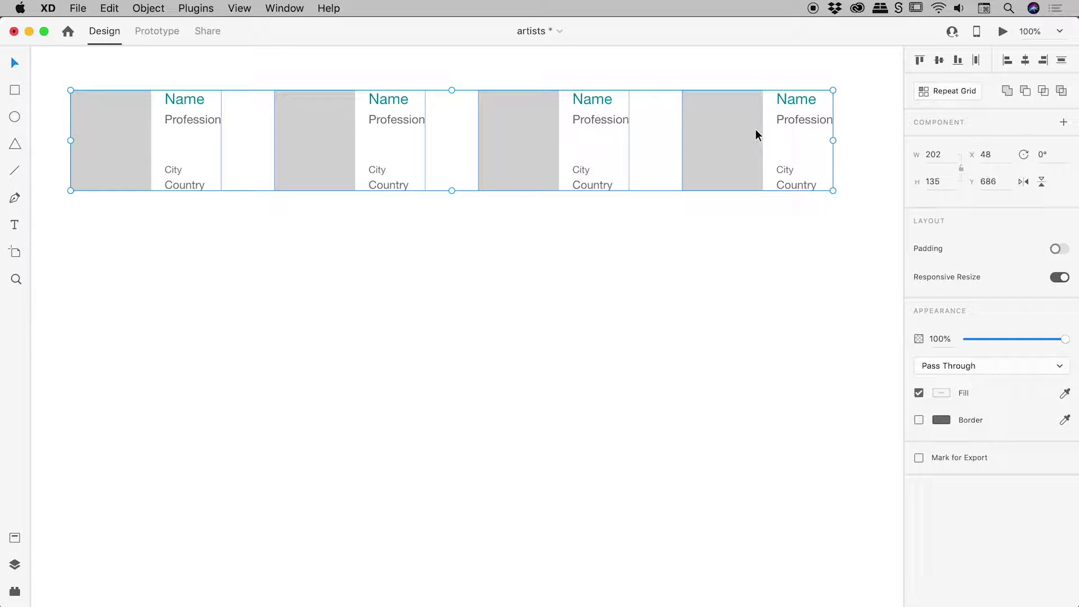
drag(313, 120, 327, 367)
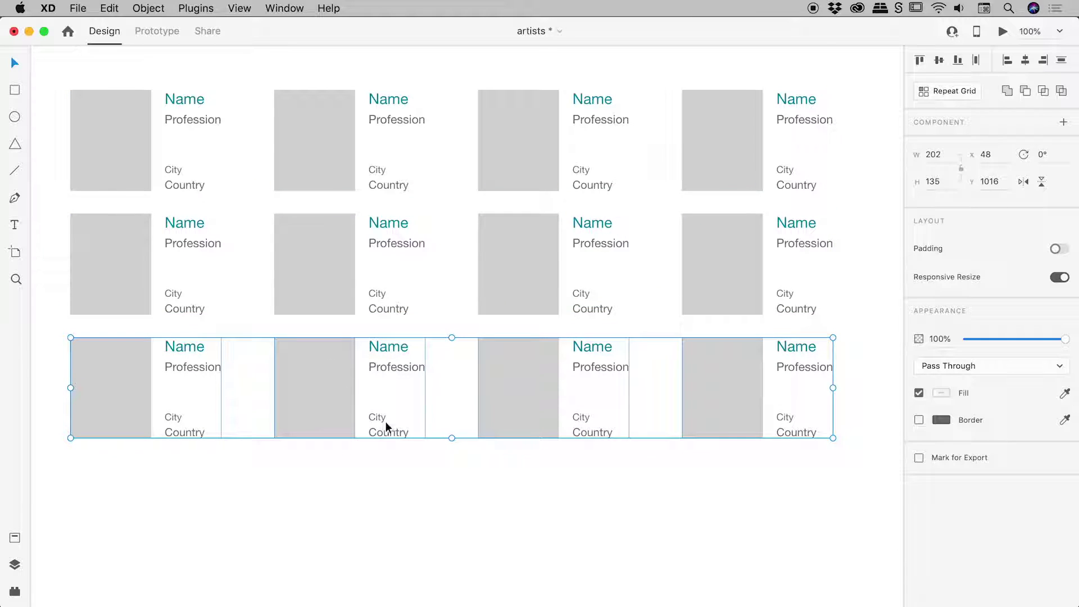
click(450, 477)
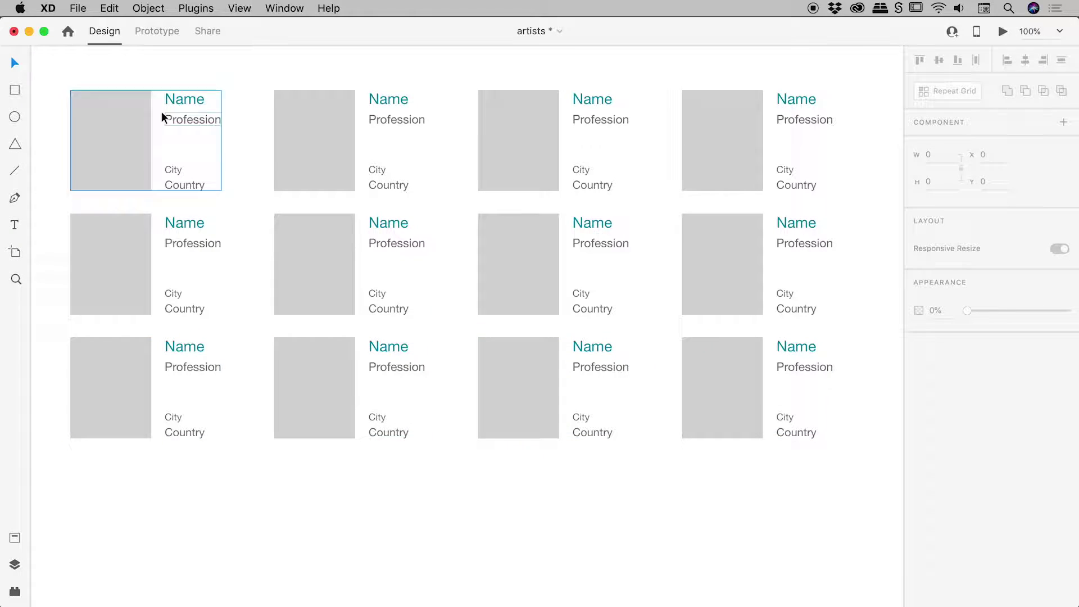
- Revert the 'artists' document to its saved version and reselect the single card
click(82, 7)
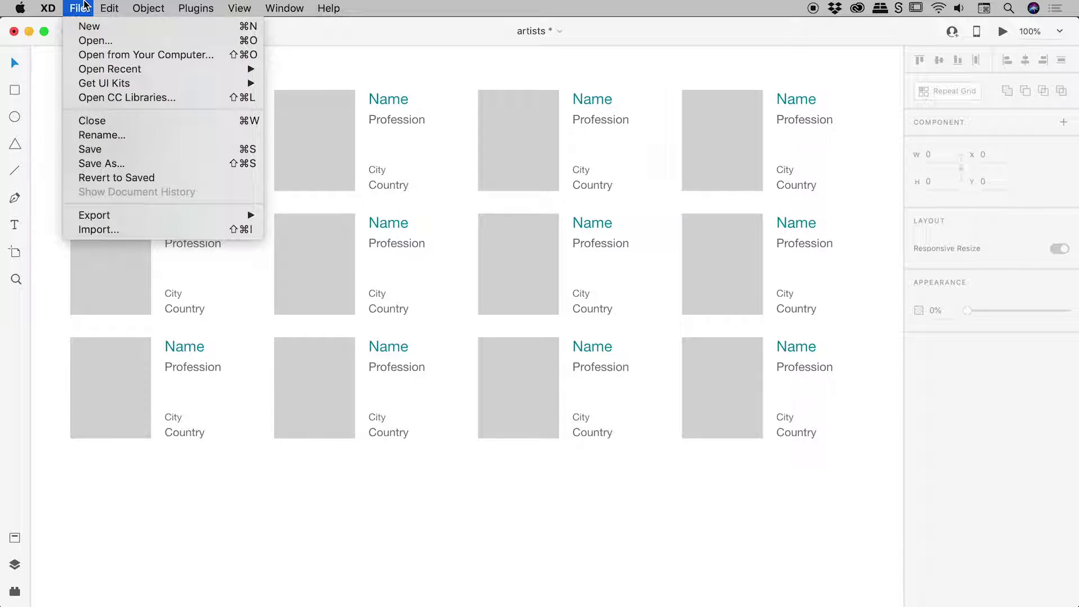
click(116, 178)
click(653, 119)
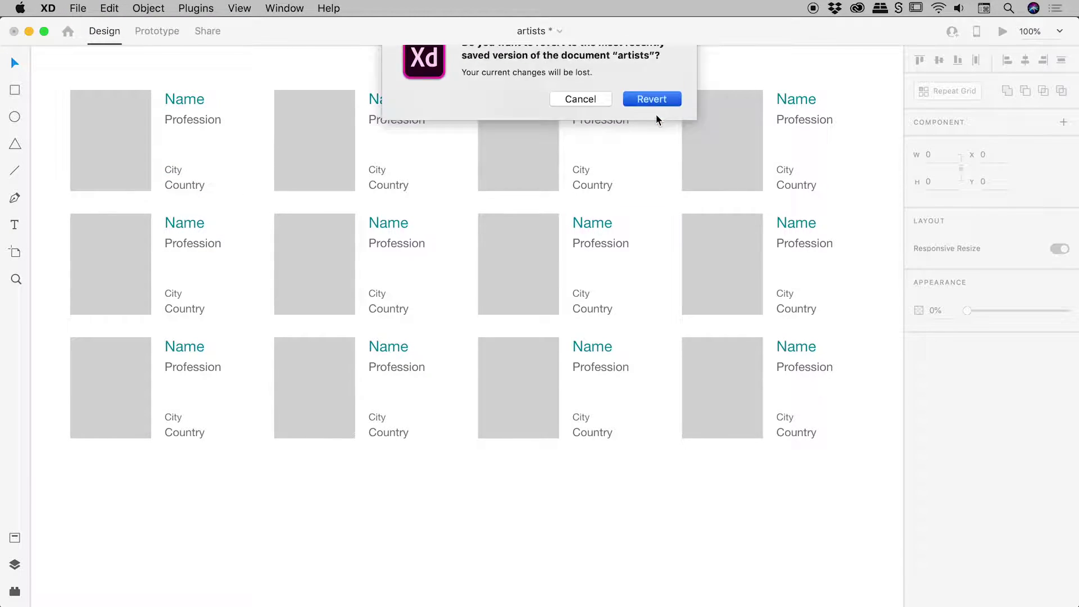
drag(628, 349, 304, 150)
drag(361, 268, 88, 72)
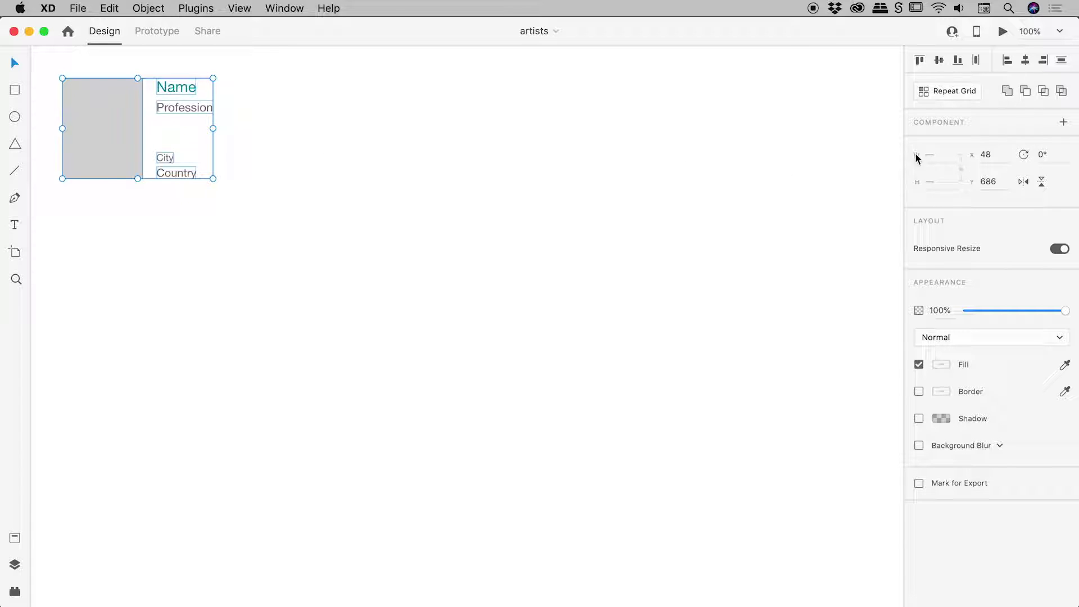
- Convert the card into a repeat grid stretched to four columns and three rows (883 × 459)
click(958, 92)
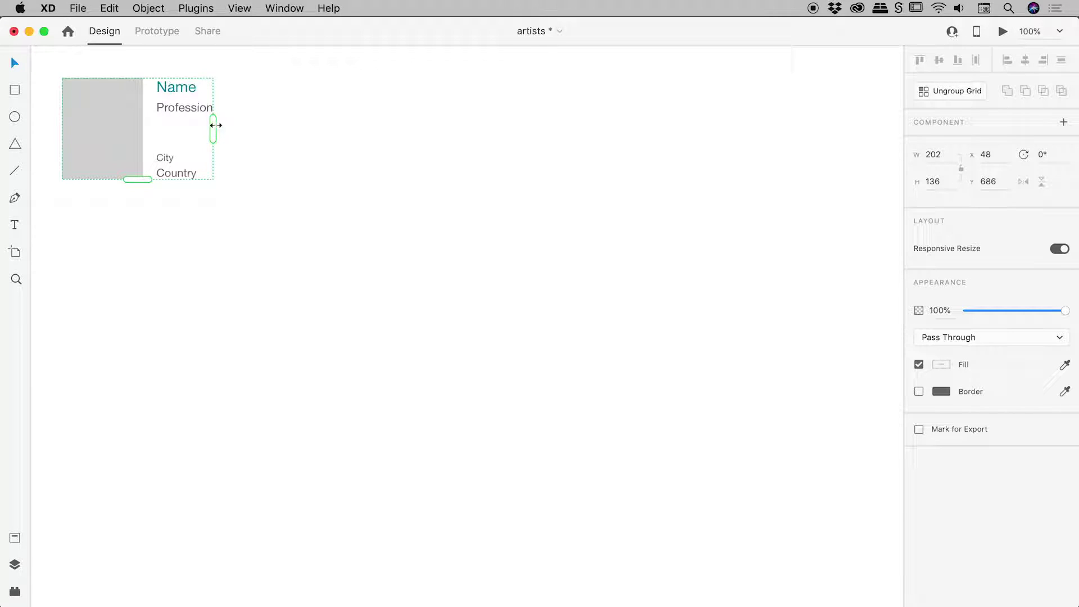
drag(215, 126, 723, 127)
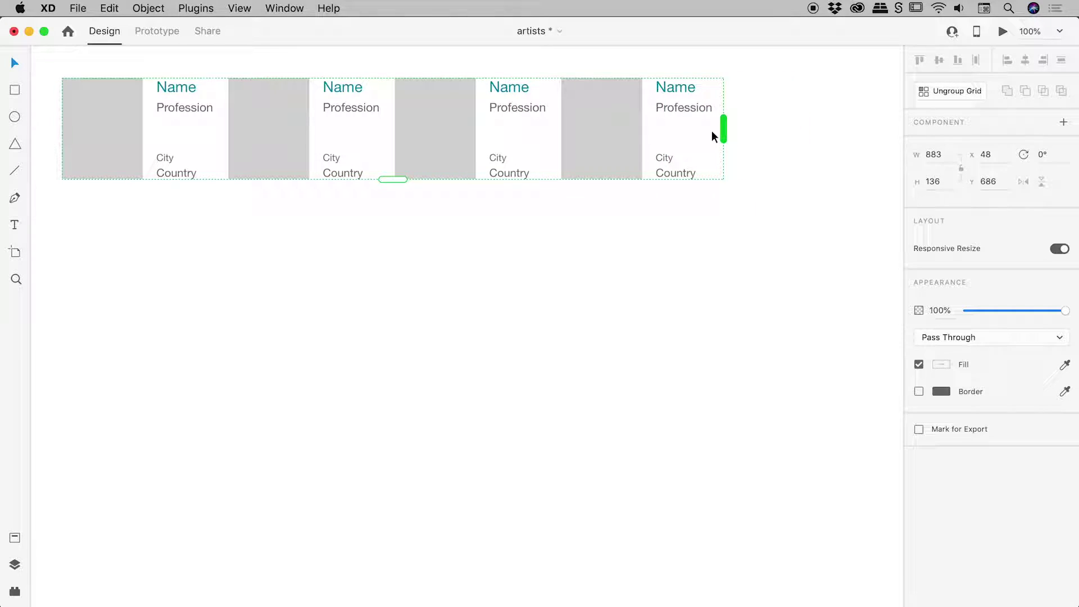
drag(405, 181, 410, 421)
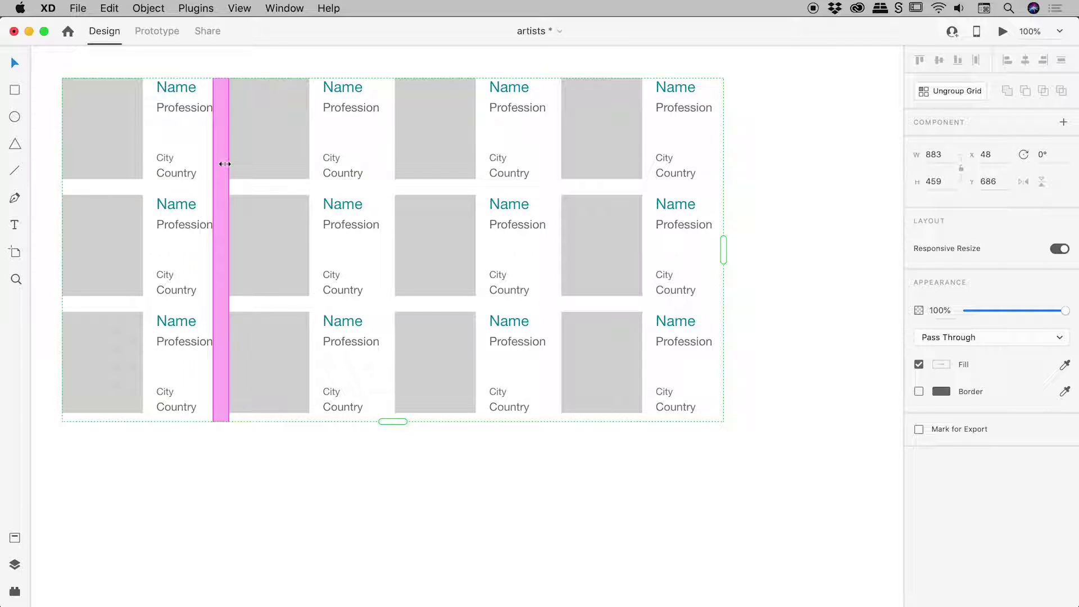
- Widen the grid's column and row gaps, resizing it to 976 × 478 with three rows kept
drag(225, 164, 268, 190)
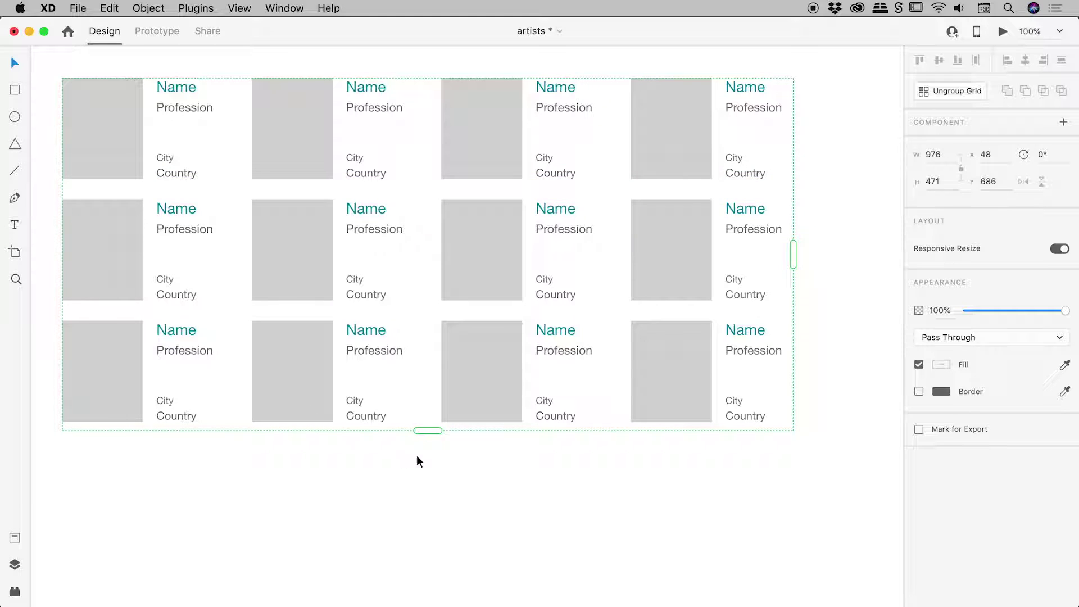
mouse_move(427, 430)
mouse_down()
mouse_move(441, 512)
mouse_move(430, 438)
mouse_up()
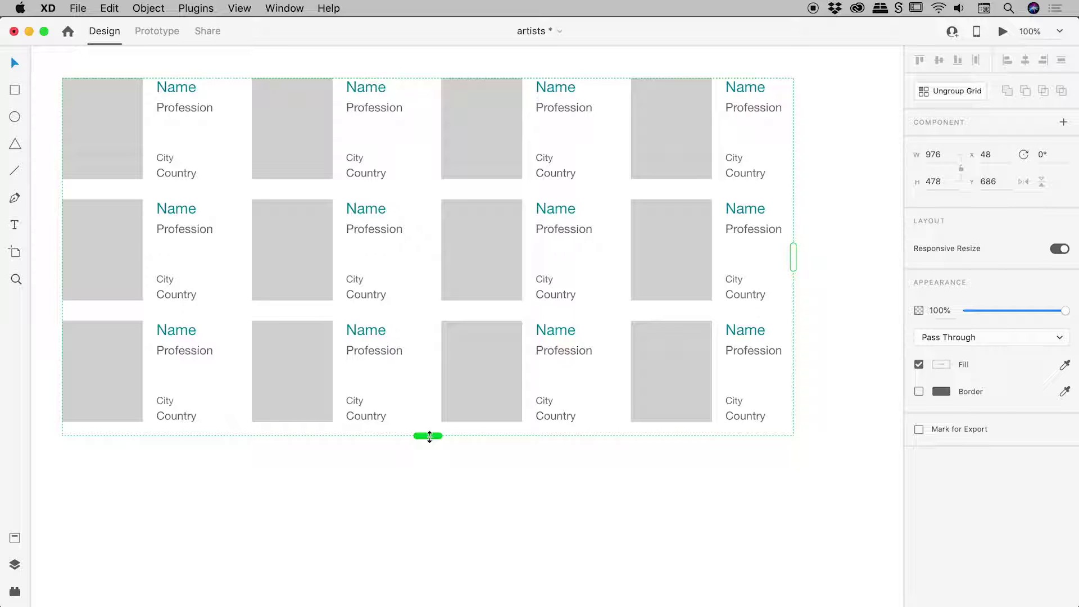
- Replace the first card's name with a sample first name and its profession with 'Paint'
double_click(182, 89)
double_click(182, 88)
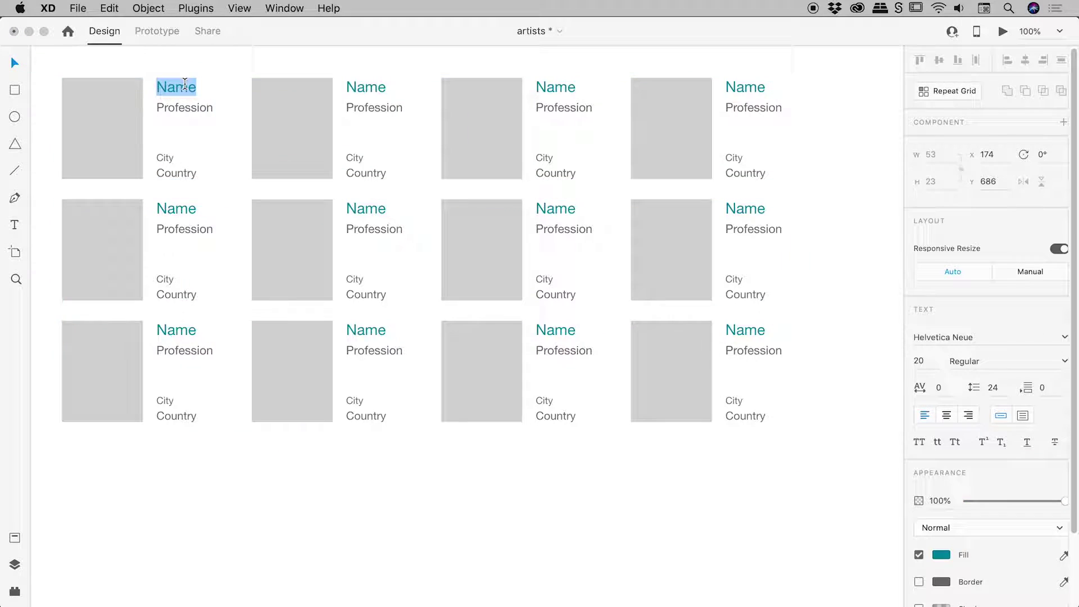
text(Bob)
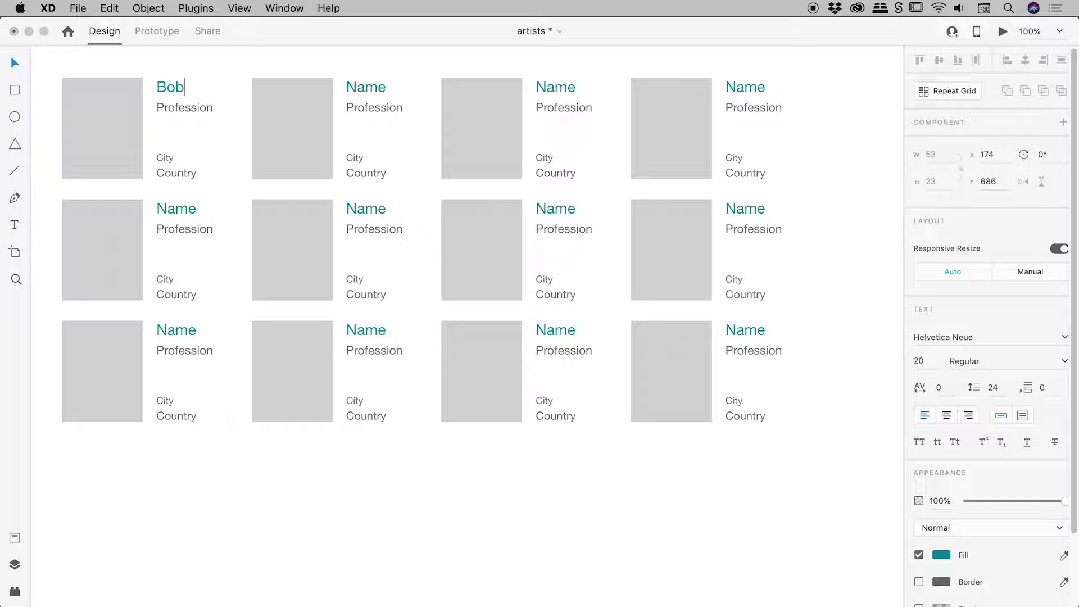
double_click(187, 107)
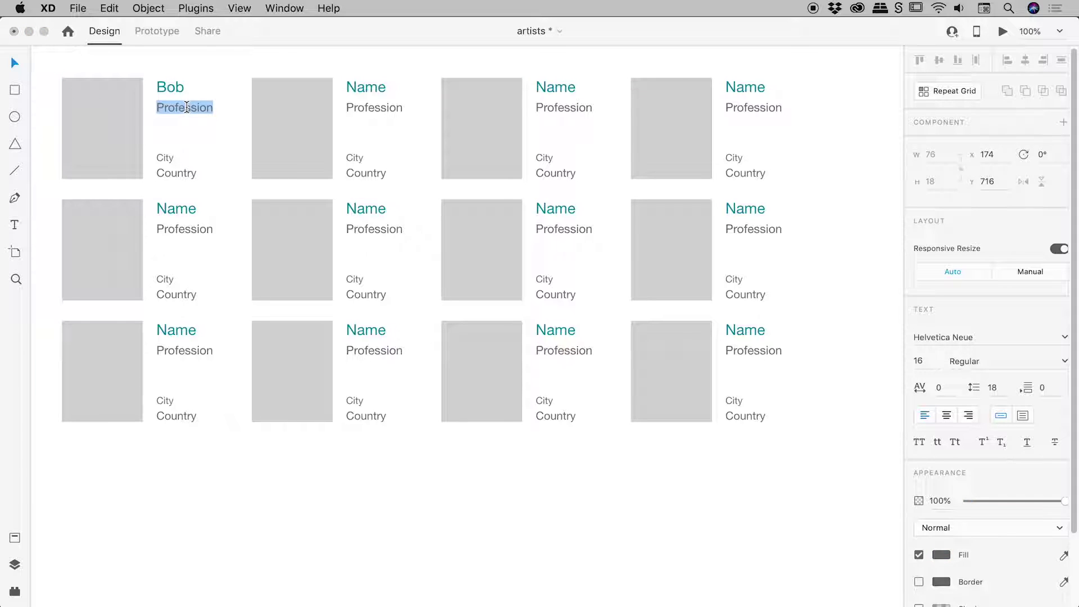
text(Paint)
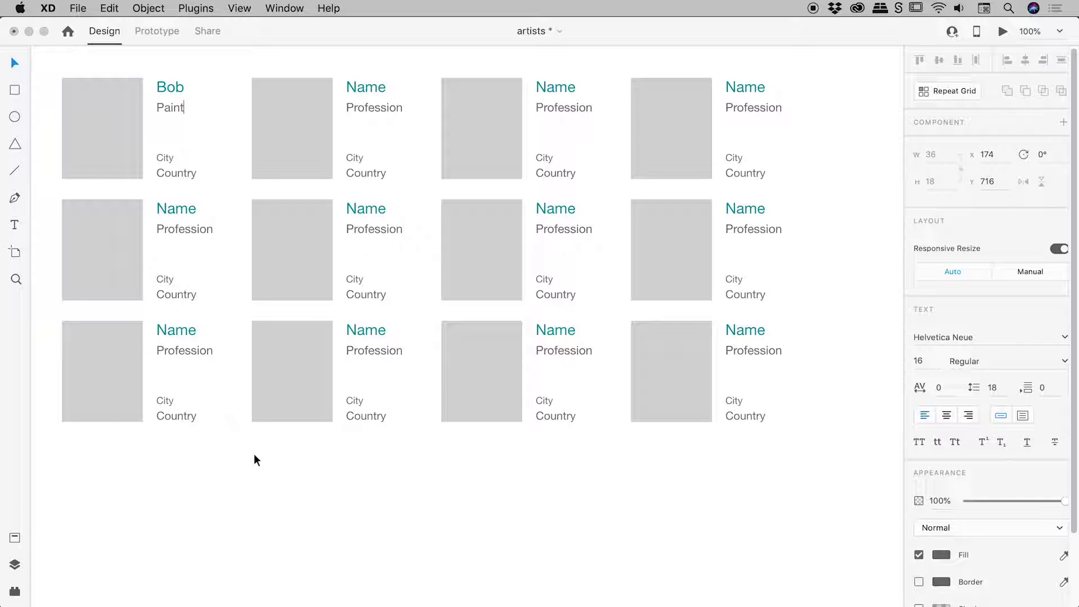
key(Escape)
click(265, 474)
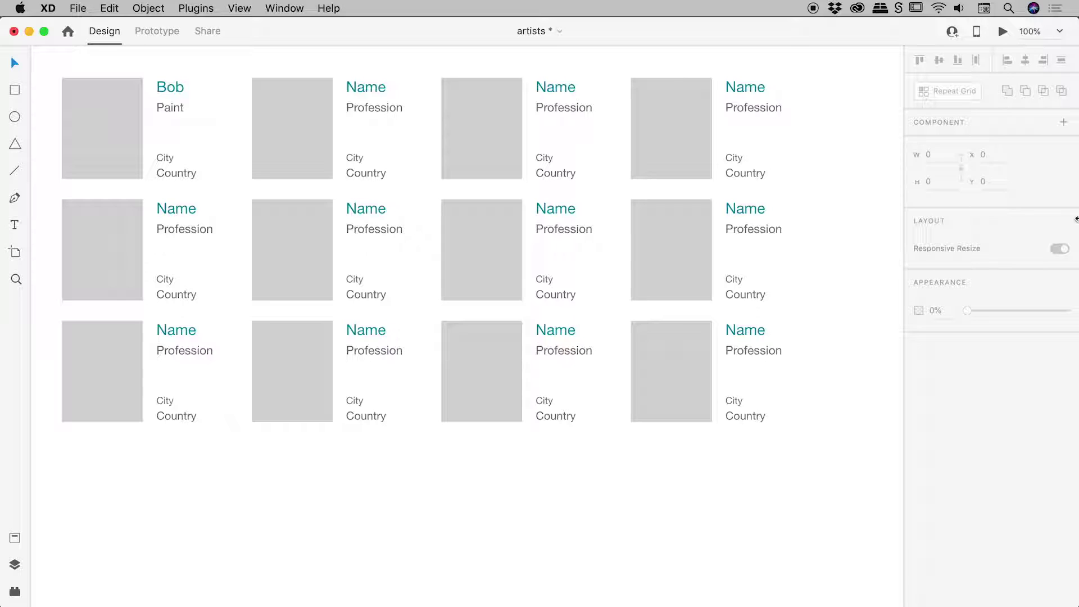
- Bring the artists folder beside XD and preview the city, country, name and profession text lists
drag(1076, 218, 748, 217)
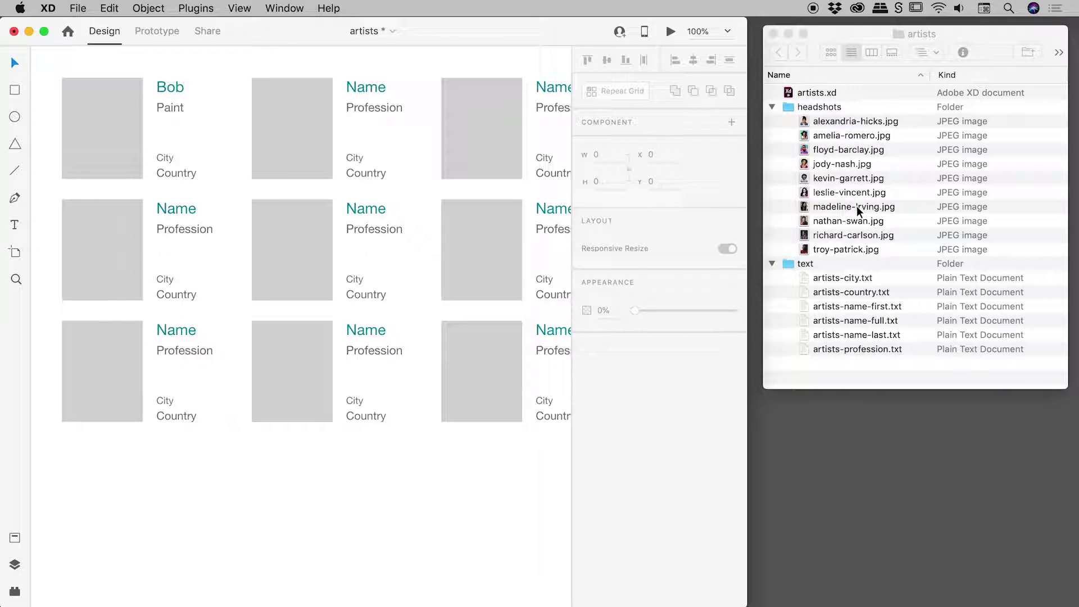
click(858, 35)
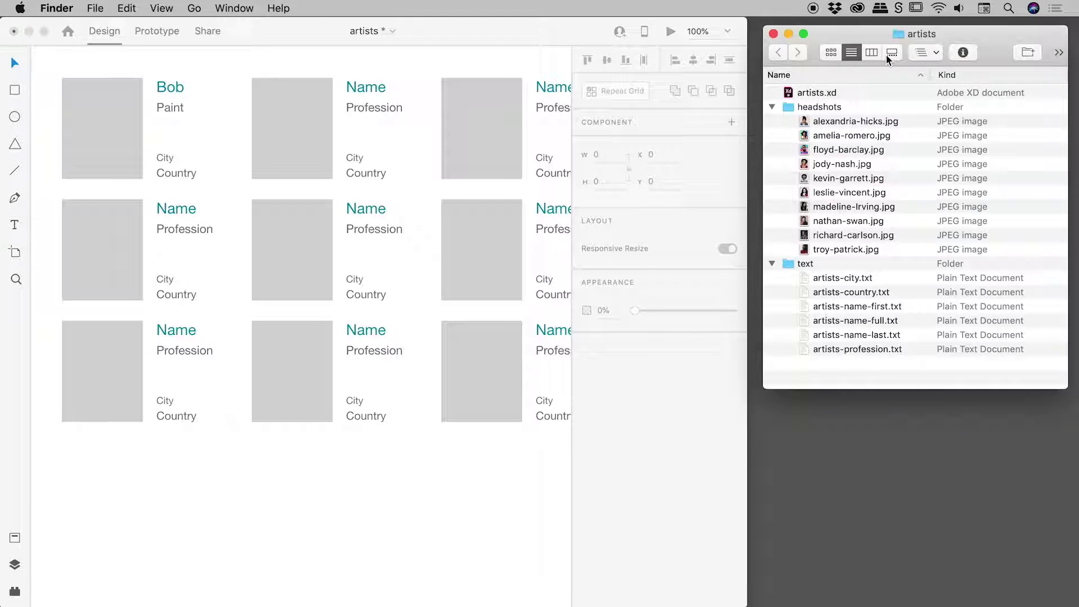
click(889, 279)
key(space)
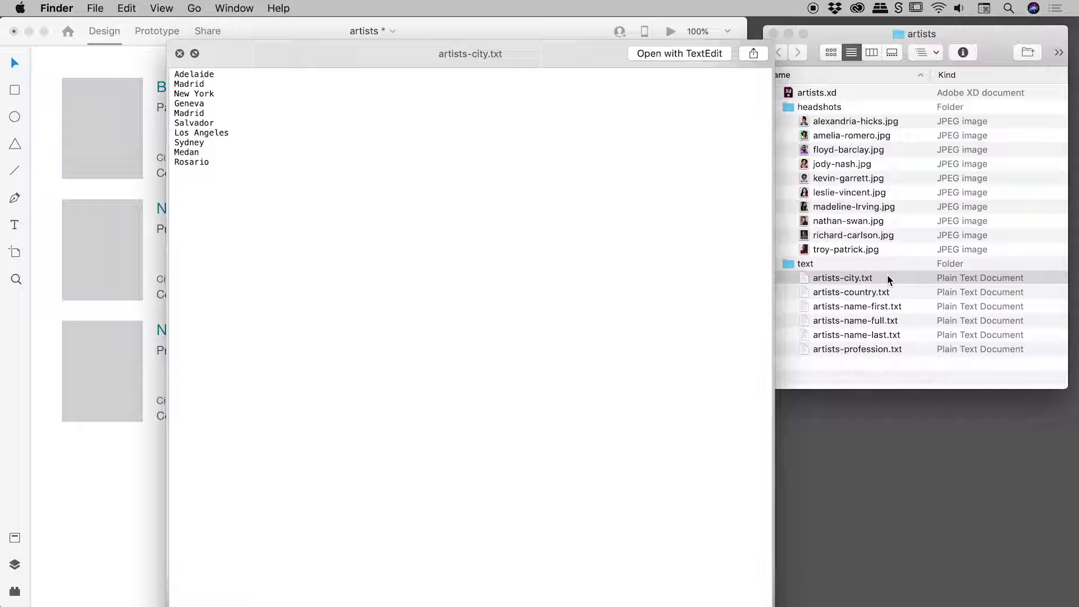
key(Down)
key(Down)
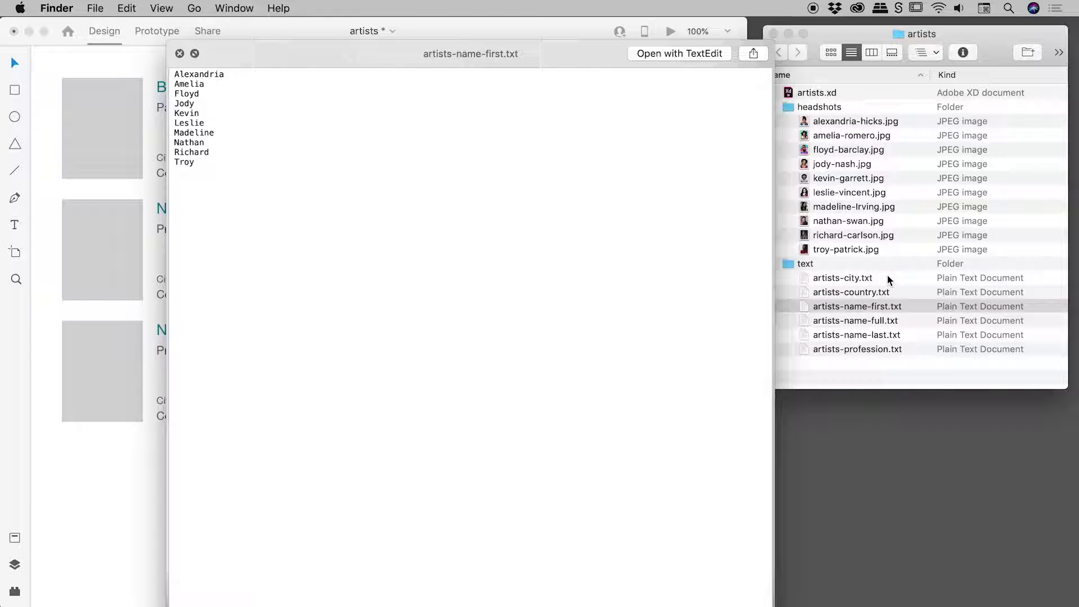
key(Down)
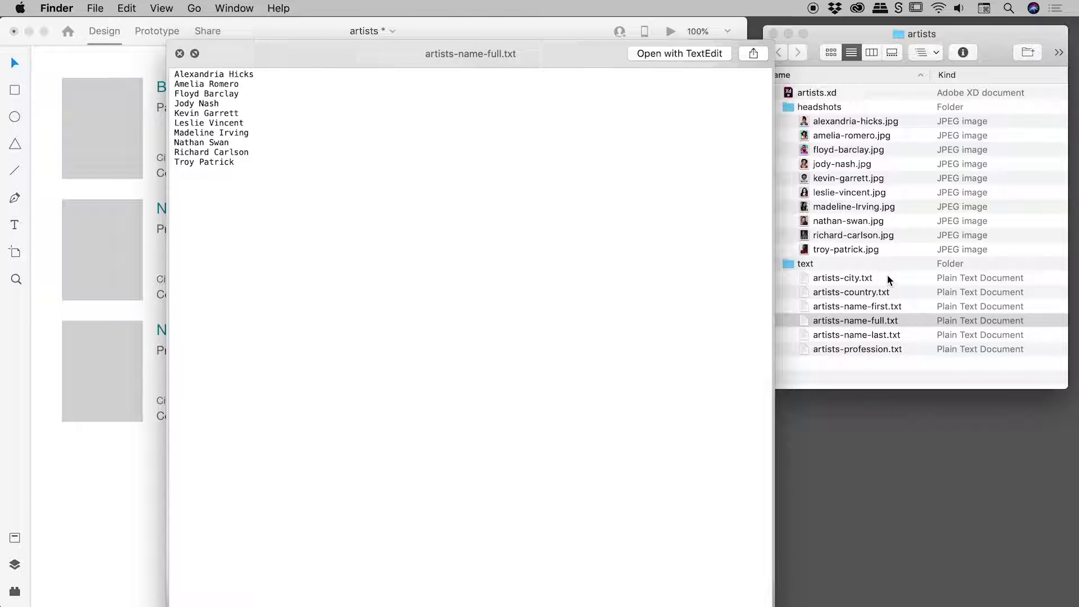
key(Down)
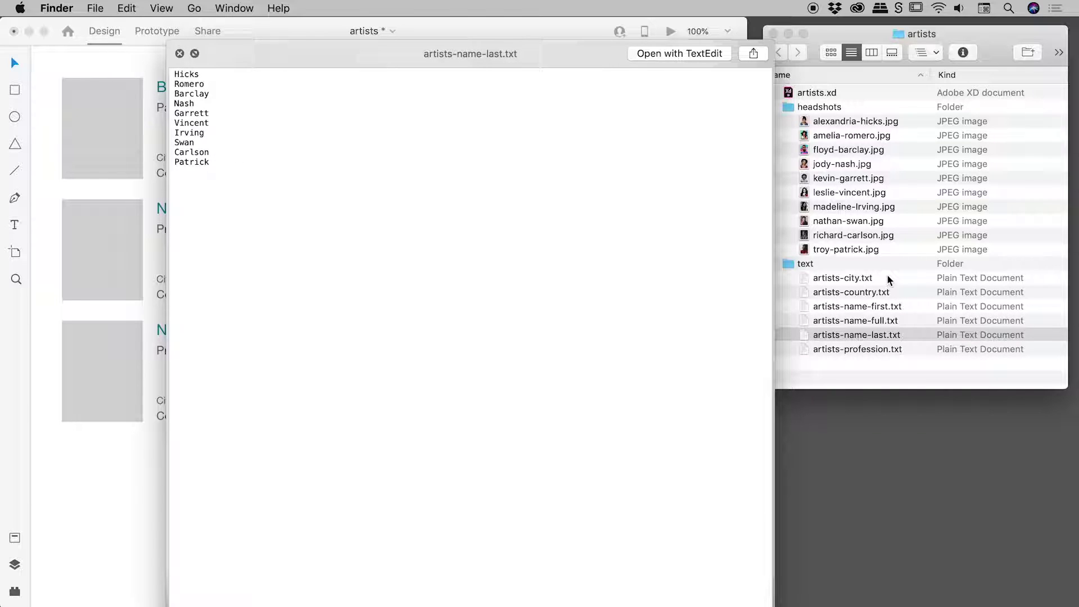
key(Down)
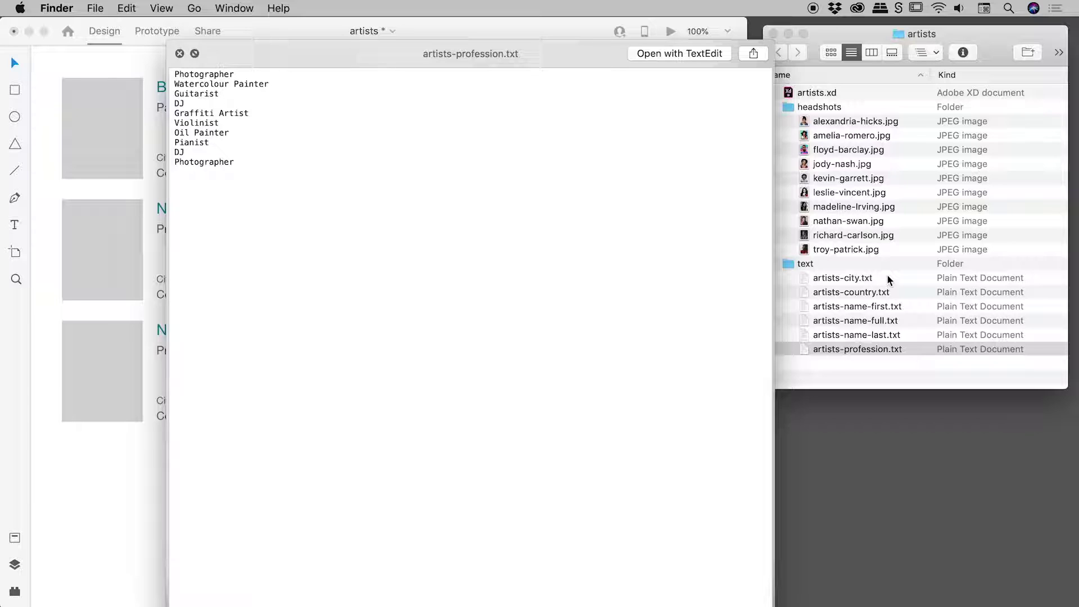
key(space)
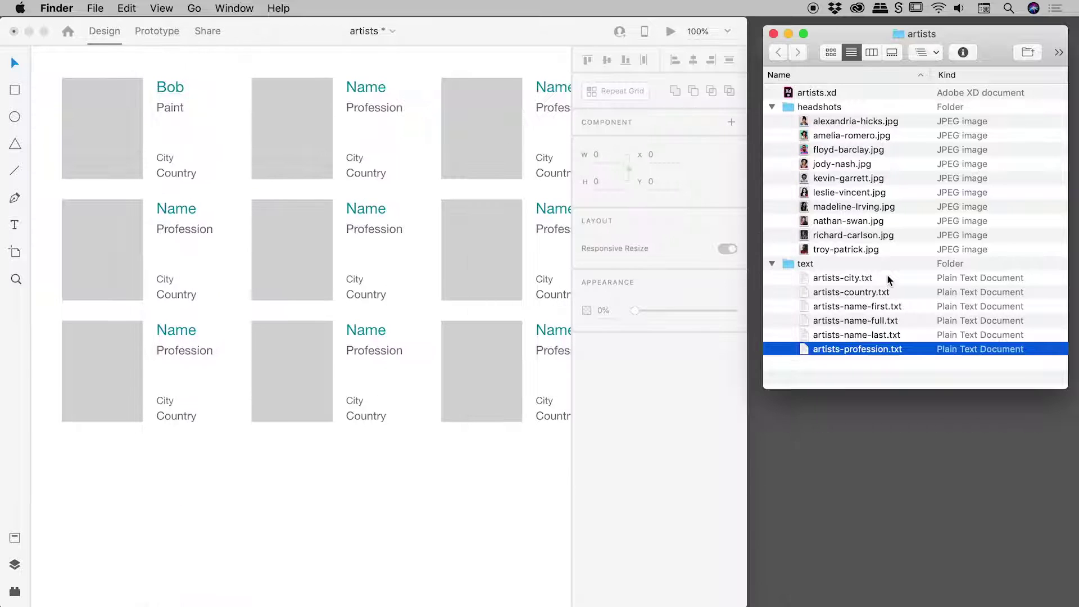
- Preview the JPEG headshots in the headshots folder, then close the preview
click(820, 107)
click(864, 123)
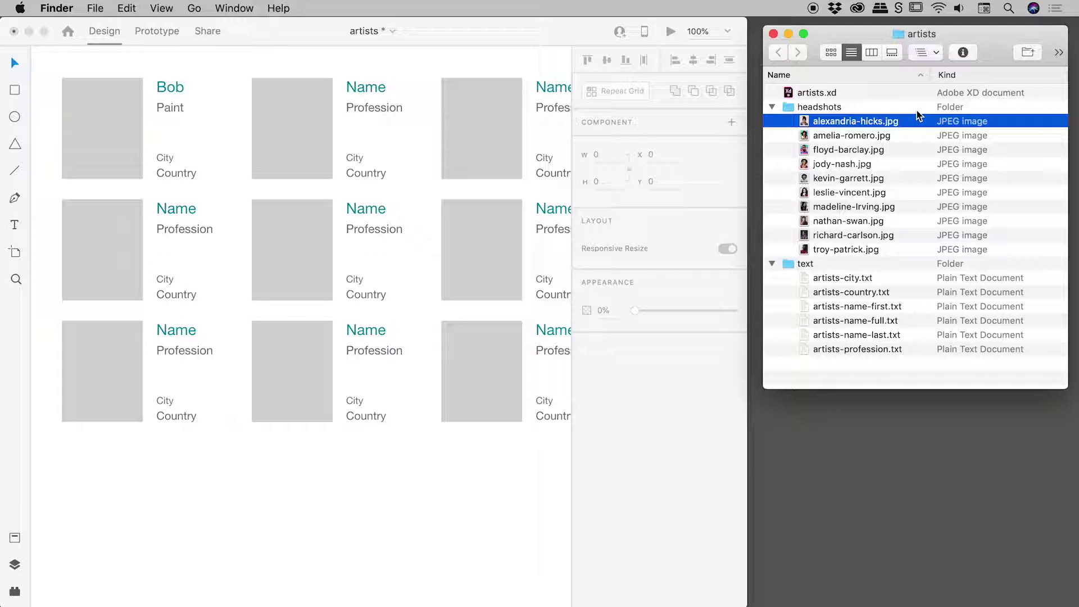
key(space)
key(Down)
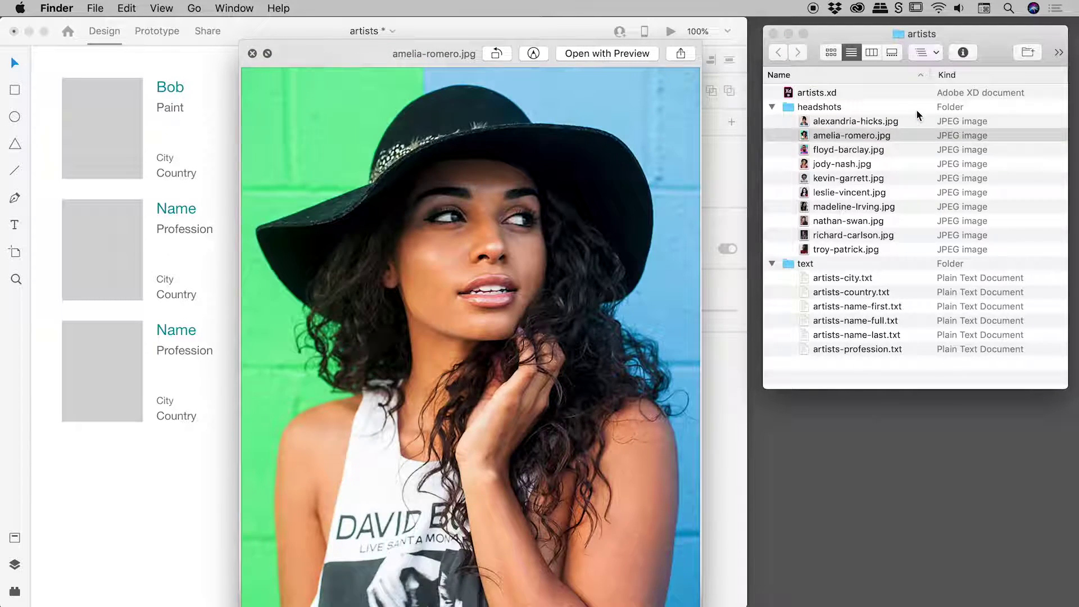
key(Down)
key(Down)
key(Down)
key(Down)
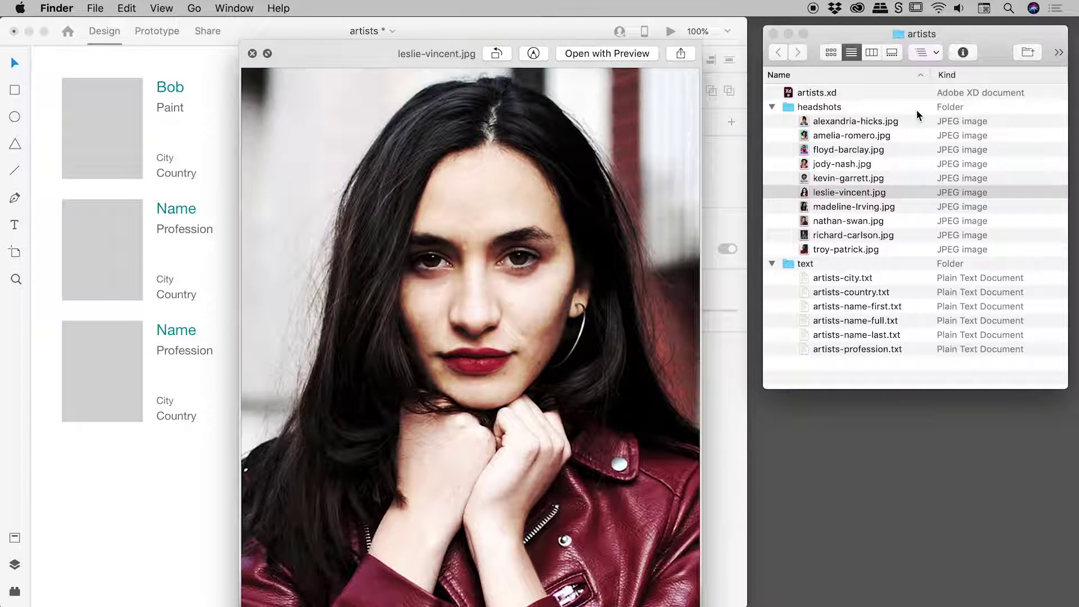
key(space)
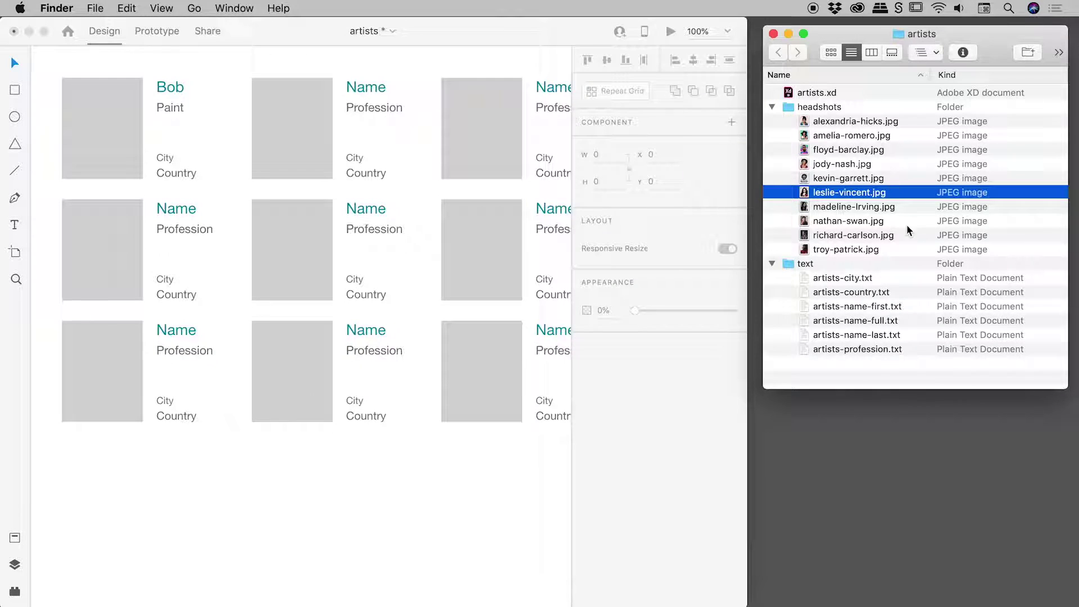
- Drop artists-name-first.txt onto the first card's name so every card gets a first name
click(298, 27)
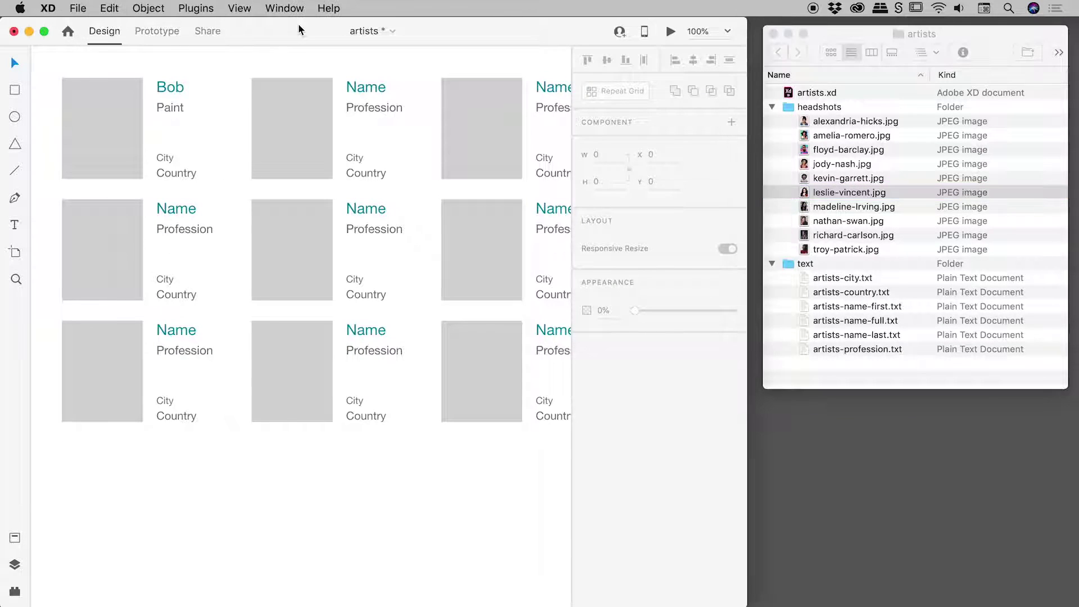
click(780, 43)
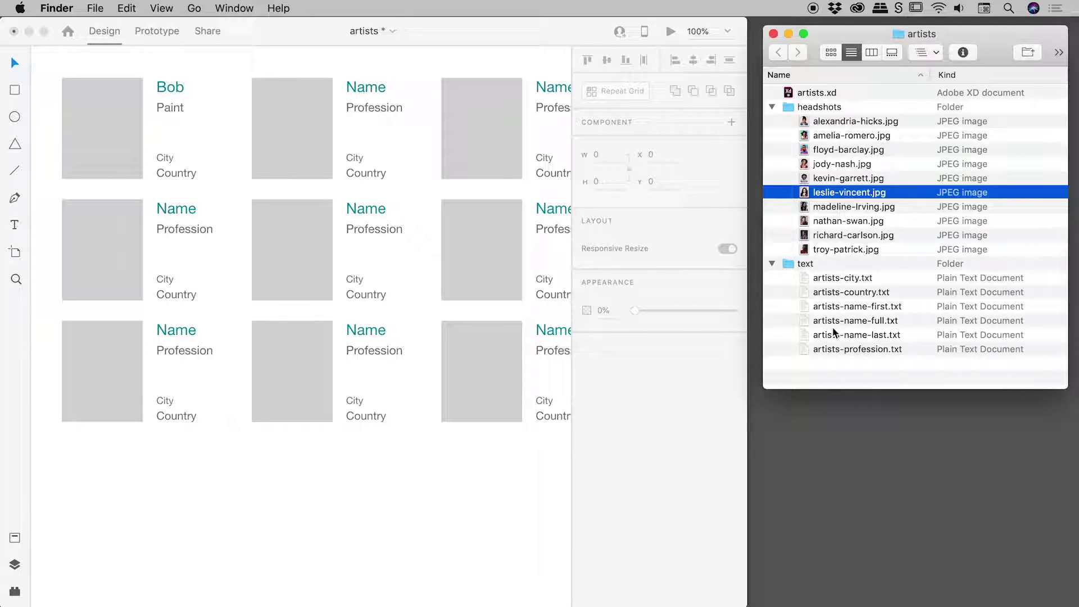
click(804, 306)
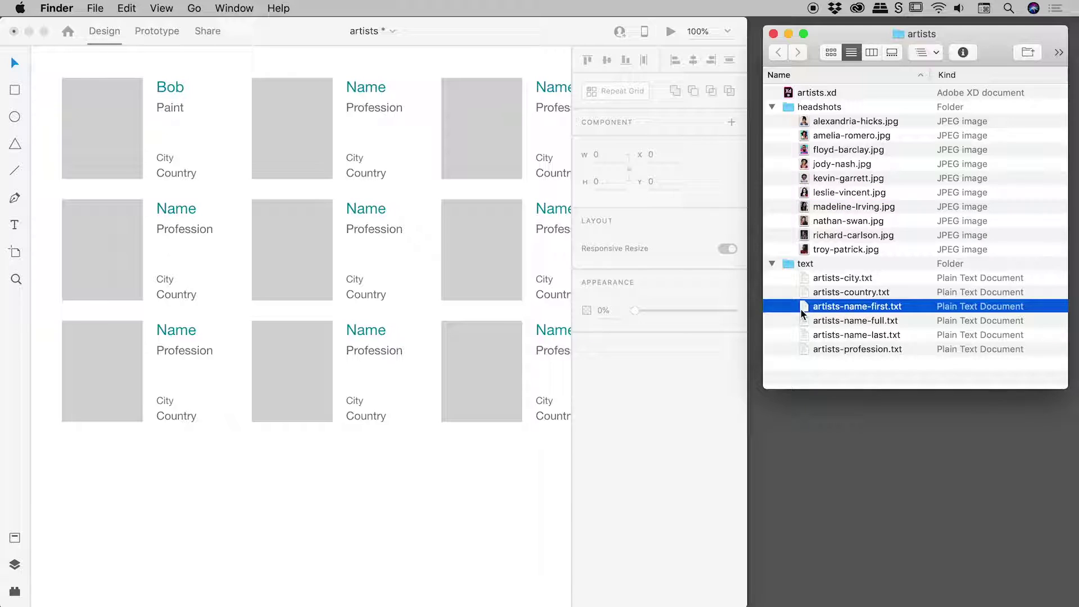
drag(802, 310, 174, 91)
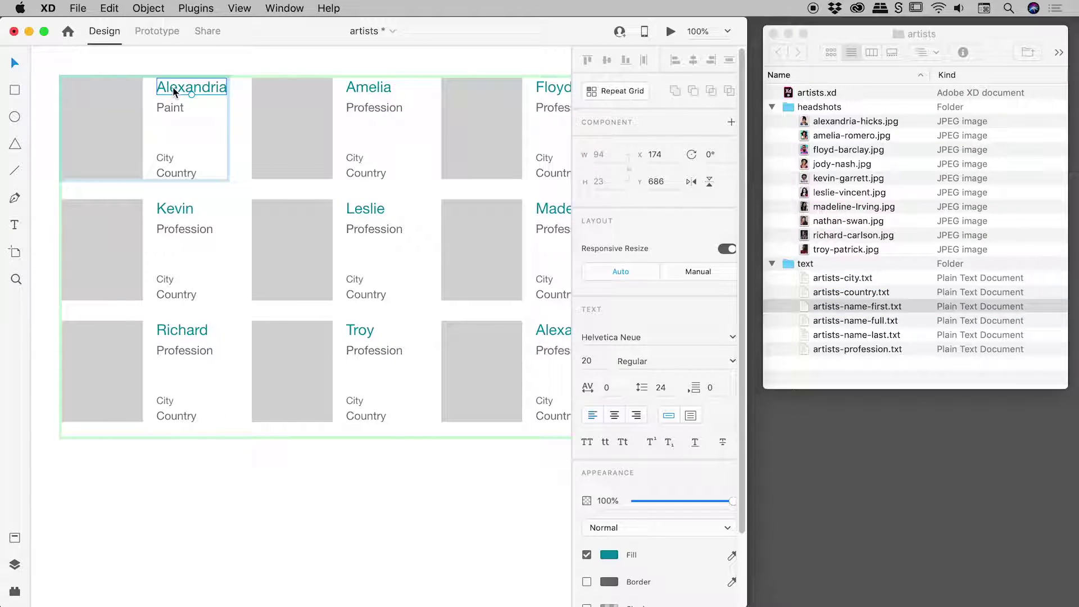
click(534, 482)
drag(484, 458, 417, 458)
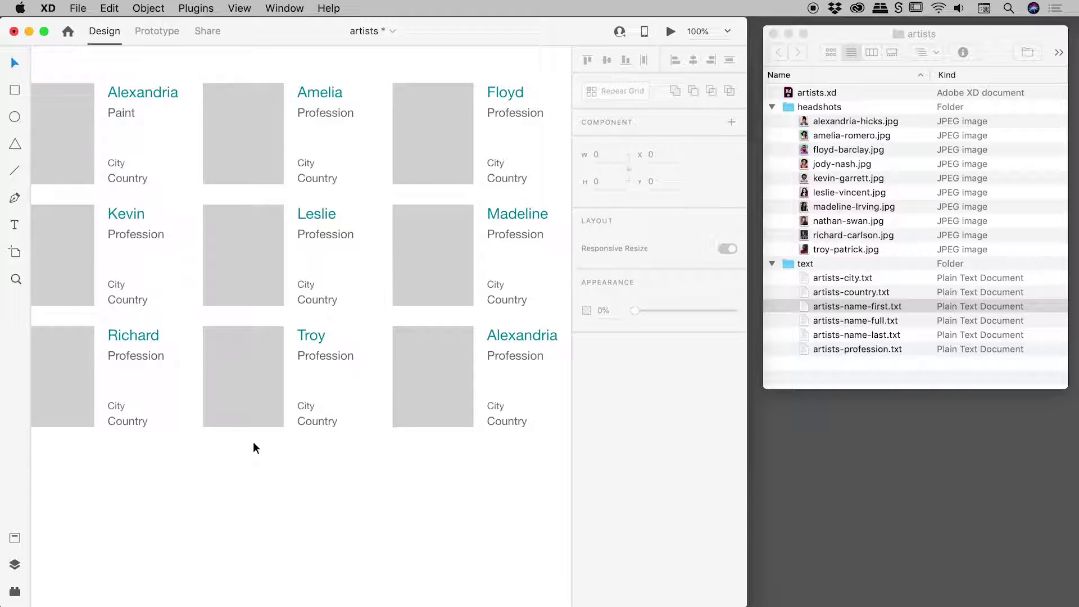
- Replace the first names with full names by dropping artists-name-full.txt onto the name text
scroll(287, 441, left, 3)
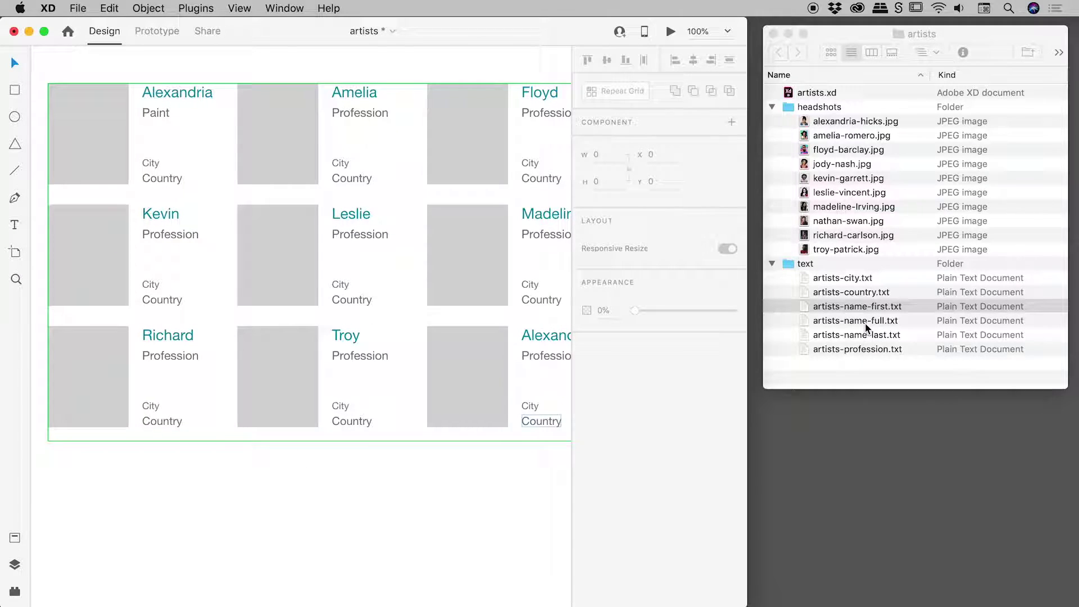
click(804, 306)
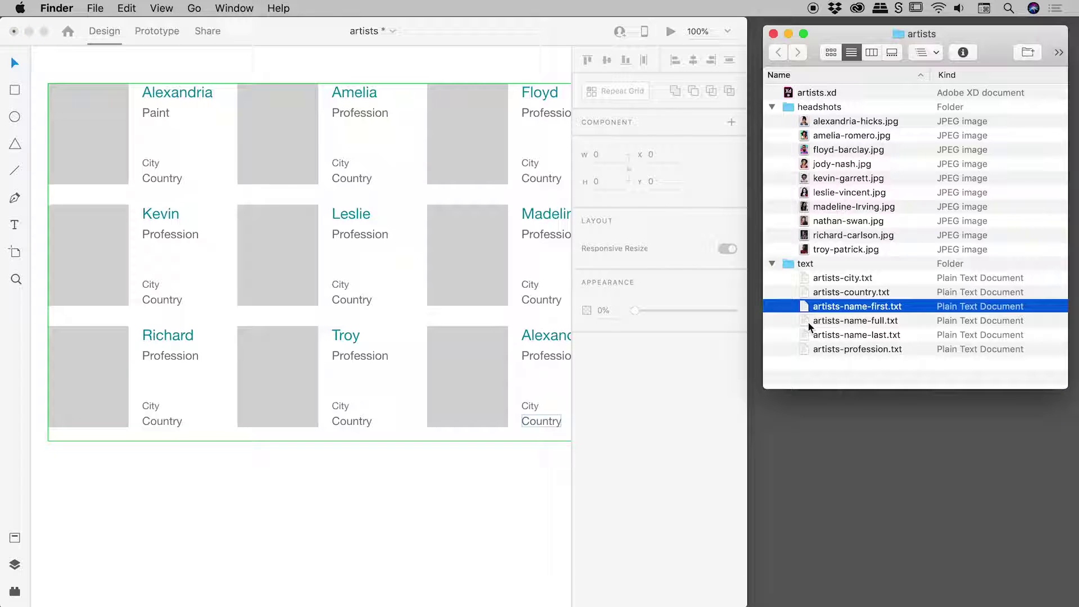
click(803, 321)
drag(803, 321, 152, 82)
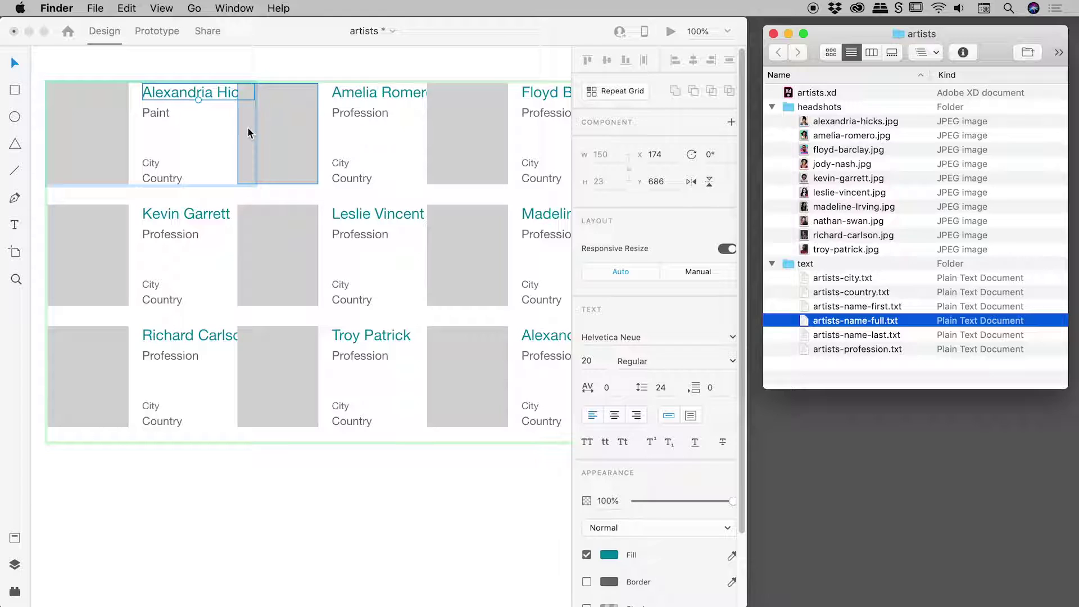
click(227, 61)
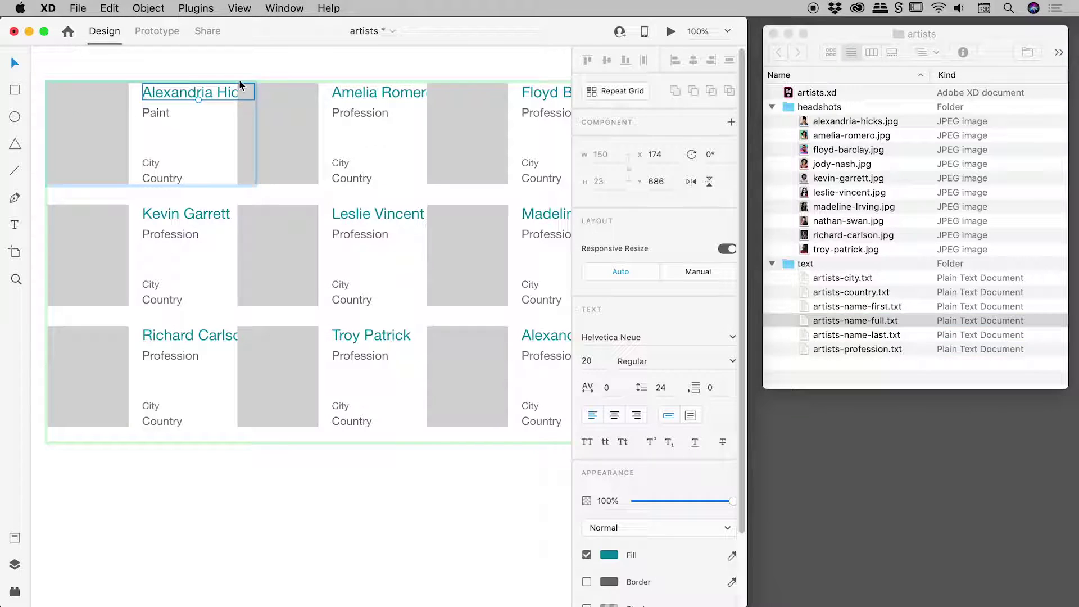
click(313, 465)
- Widen the repeat grid's column gap to 31 so the full names fit
click(277, 152)
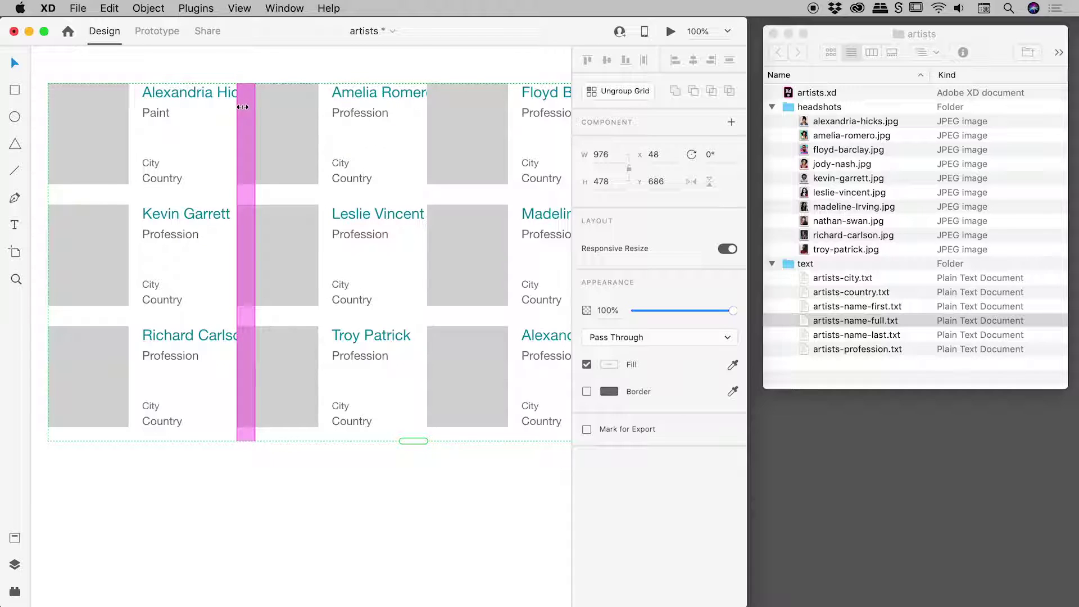
drag(243, 107, 284, 108)
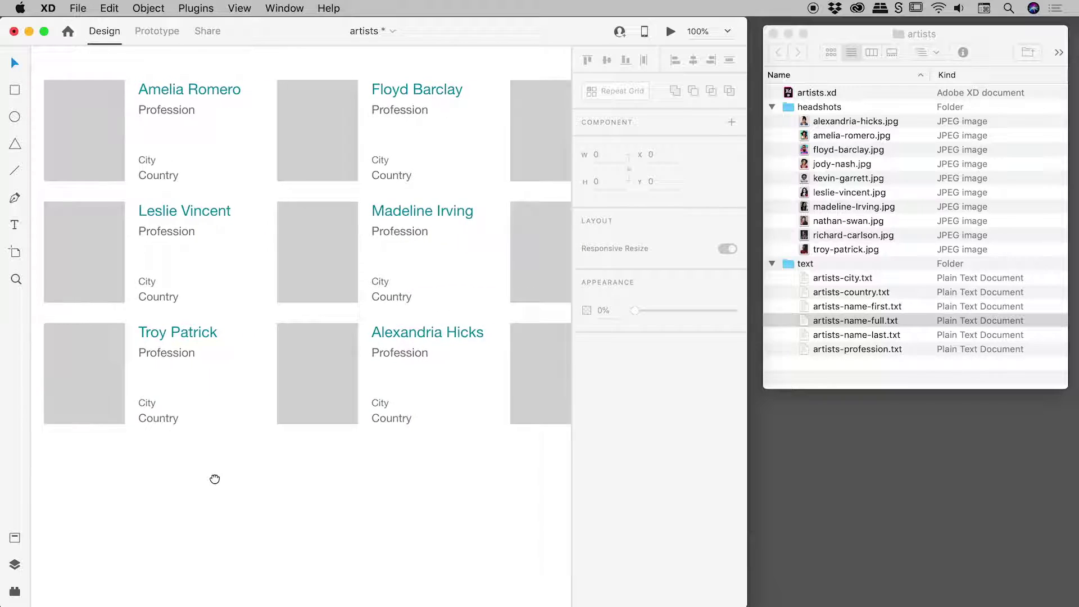
drag(215, 478, 415, 497)
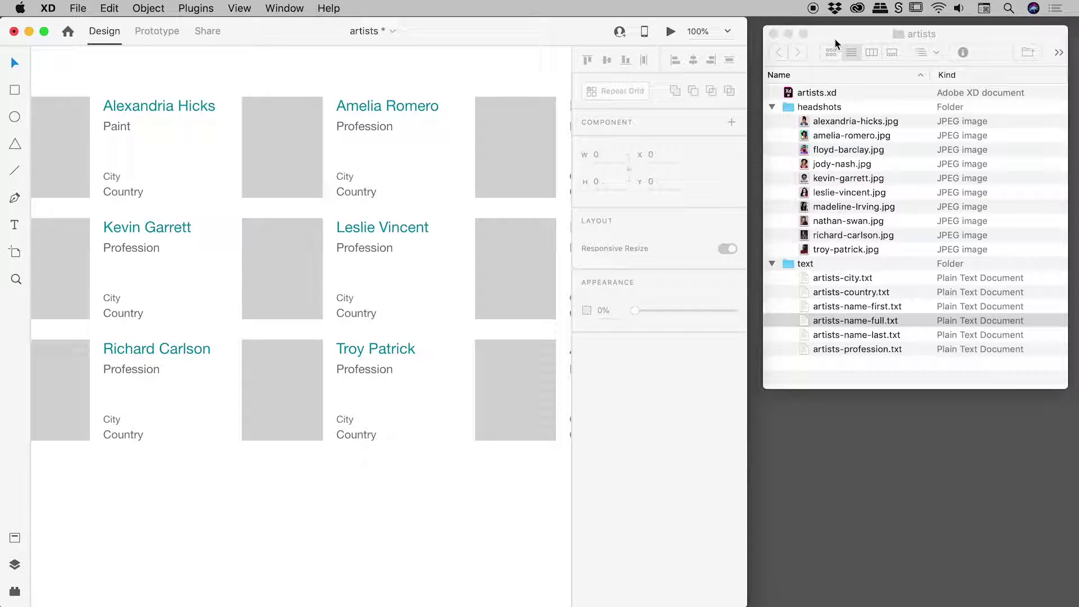
- Fill Profession, City and Country from artists-profession.txt, artists-city.txt and artists-country.txt
click(860, 34)
mouse_move(809, 349)
mouse_down()
mouse_move(172, 128)
mouse_move(115, 127)
mouse_up()
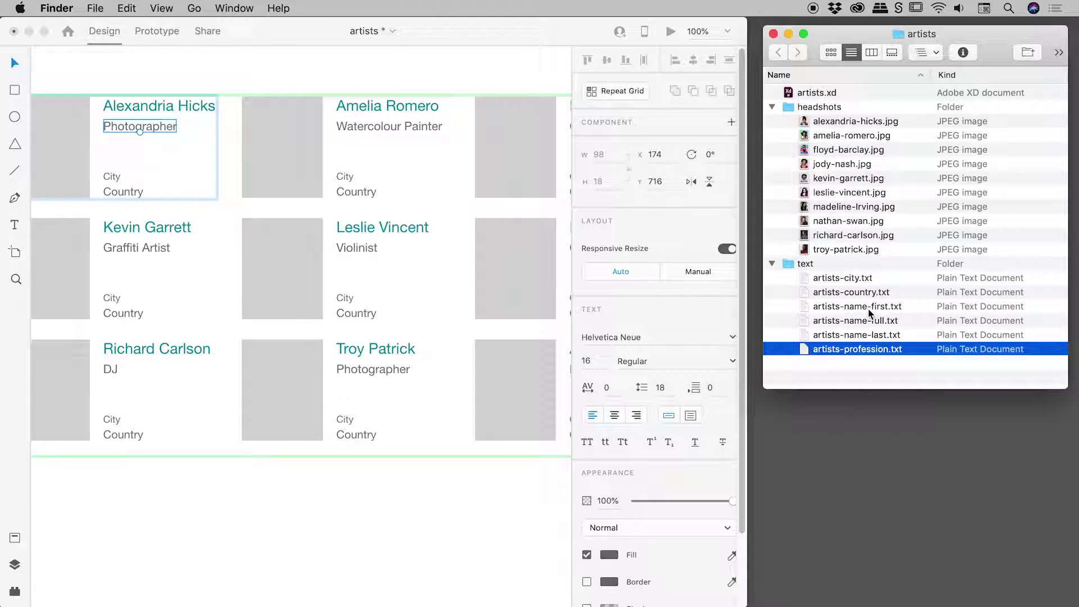
drag(843, 279, 118, 176)
drag(846, 293, 124, 192)
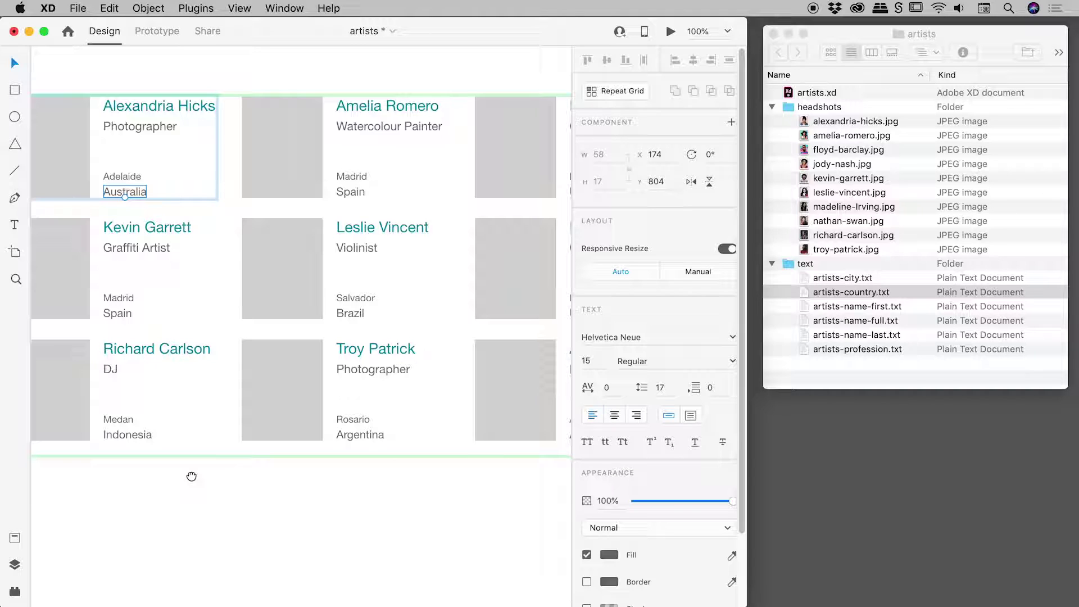
drag(191, 477, 278, 477)
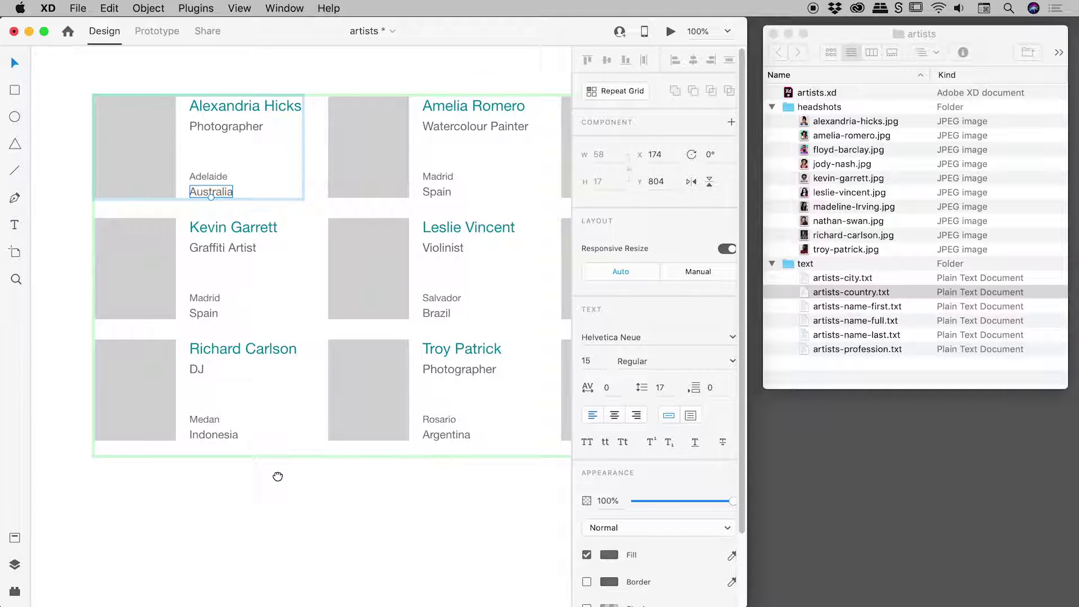
click(284, 518)
click(844, 32)
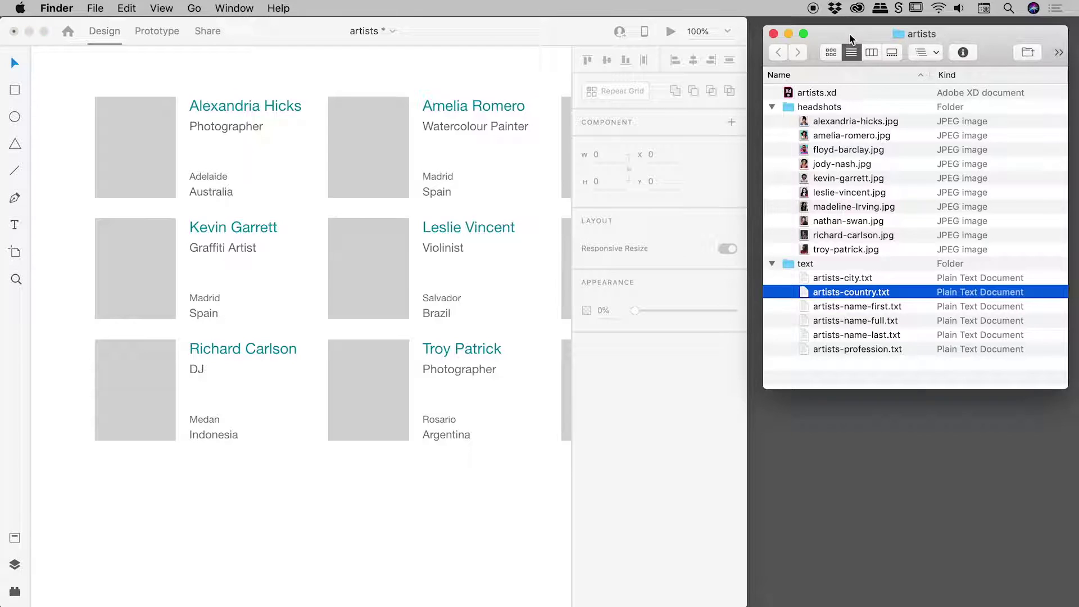
click(843, 107)
drag(843, 108, 124, 141)
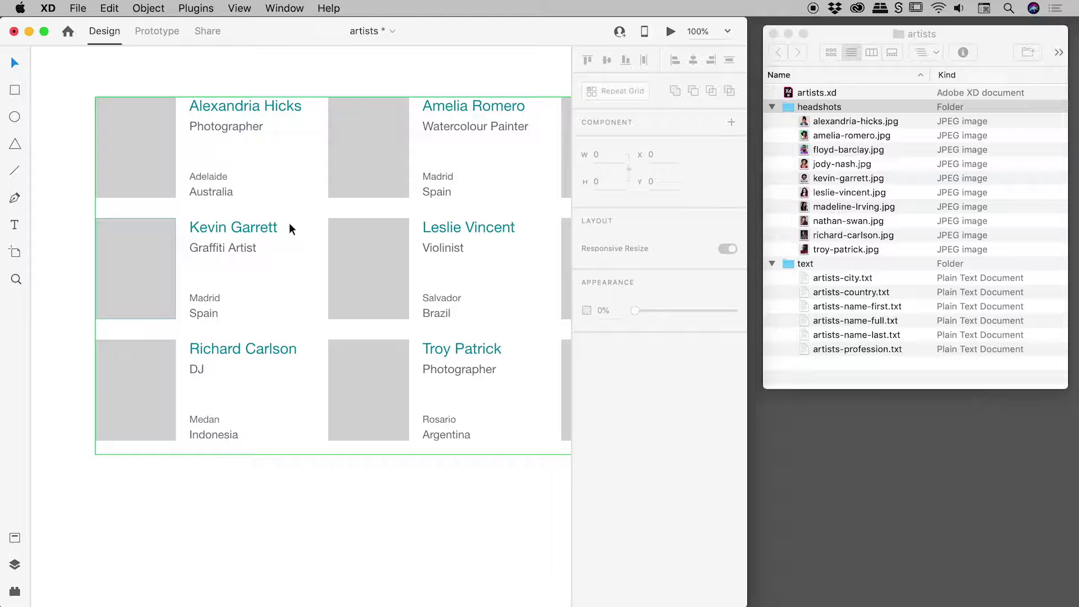
click(815, 125)
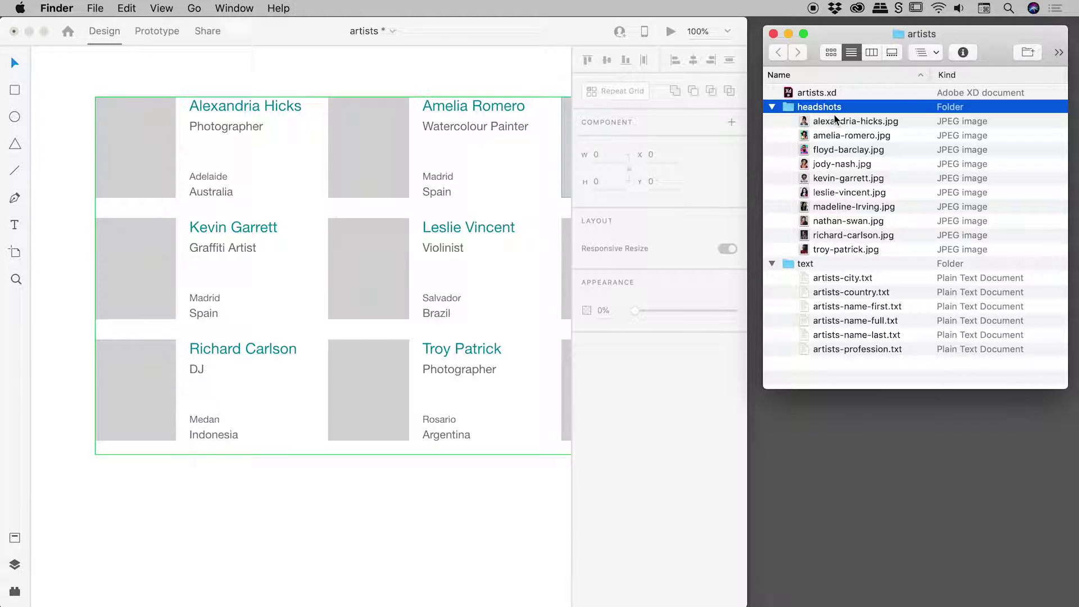
click(809, 125)
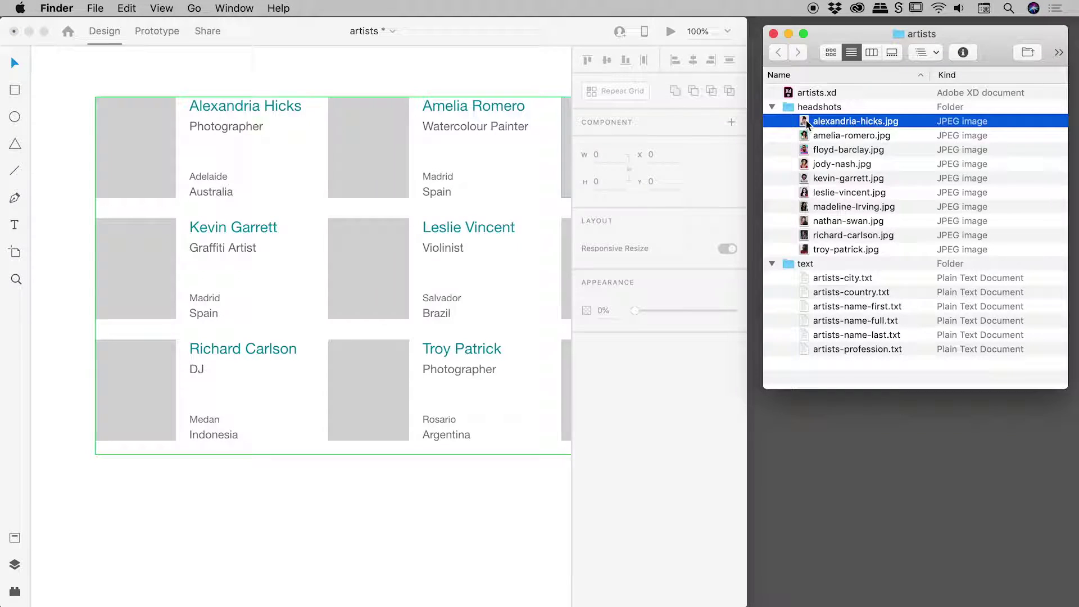
drag(807, 124, 130, 124)
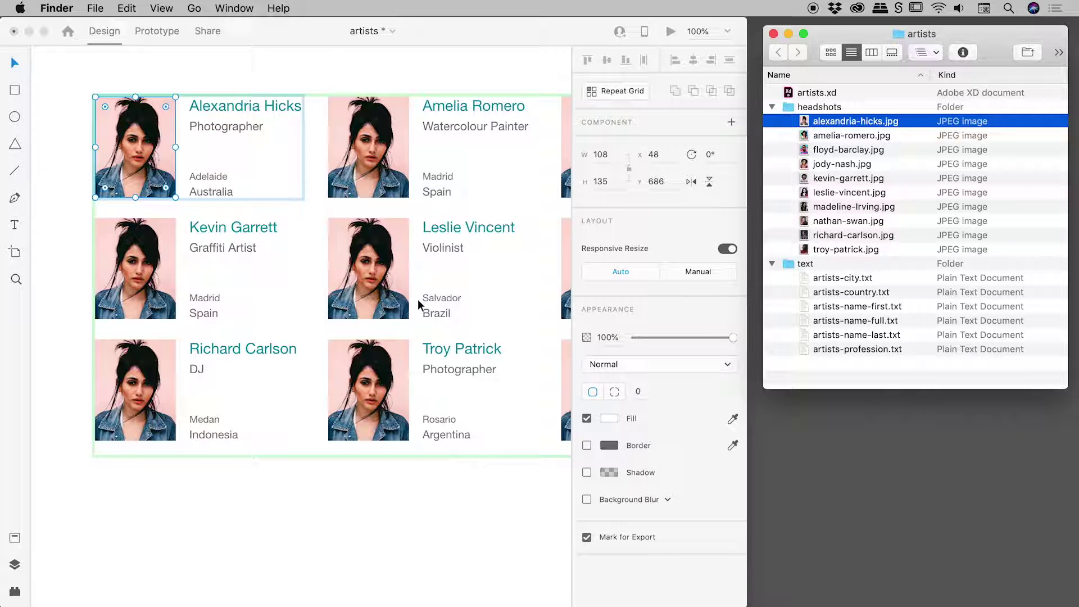
- Drag the first three headshots from Finder onto the repeat grid's first photo
click(861, 147)
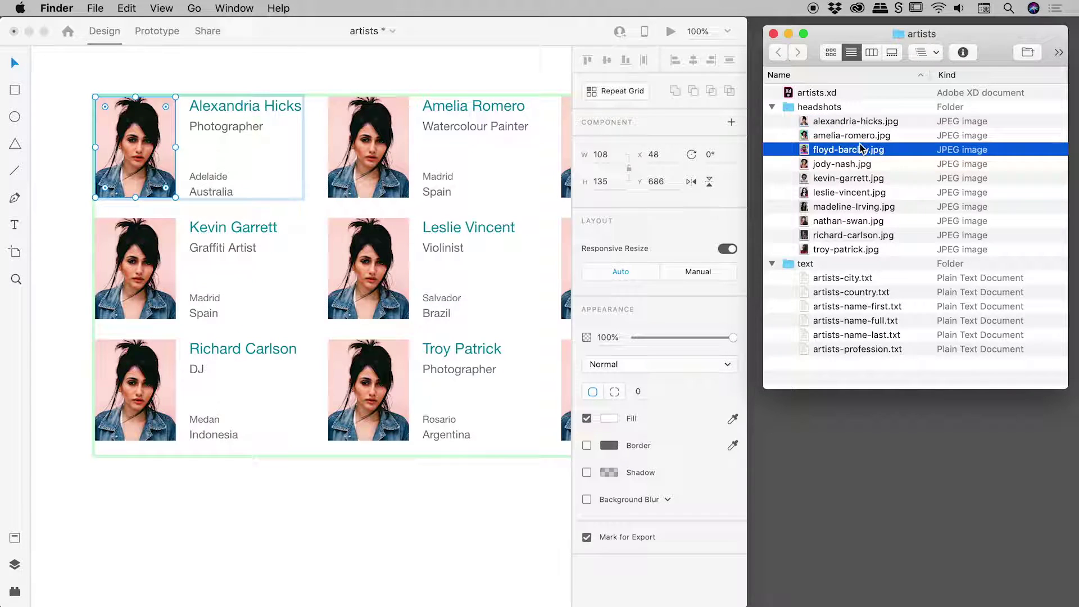
shift+click(858, 125)
drag(858, 124, 147, 136)
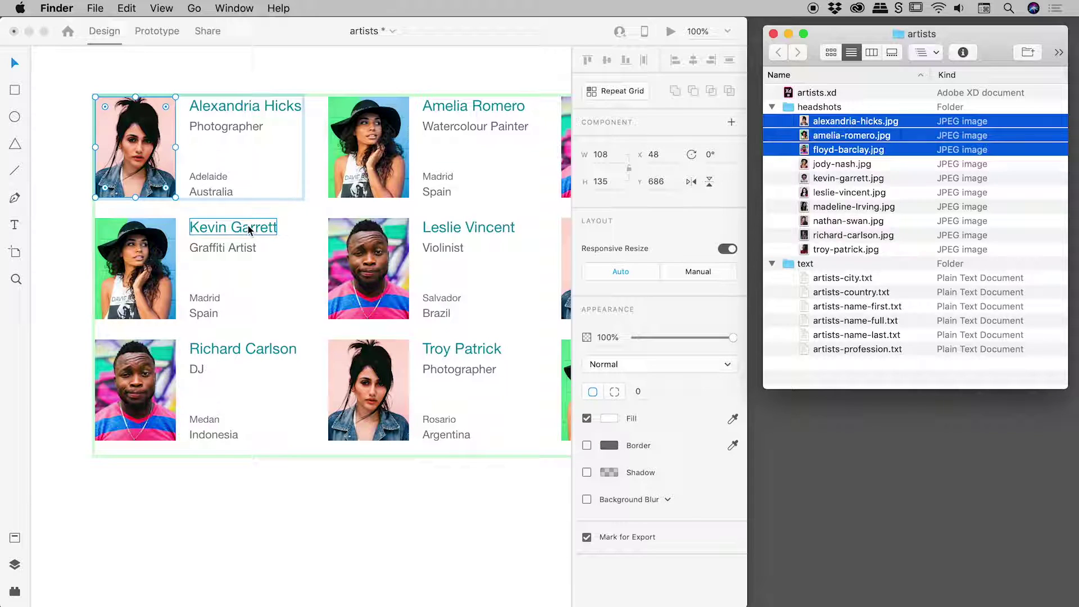
click(358, 519)
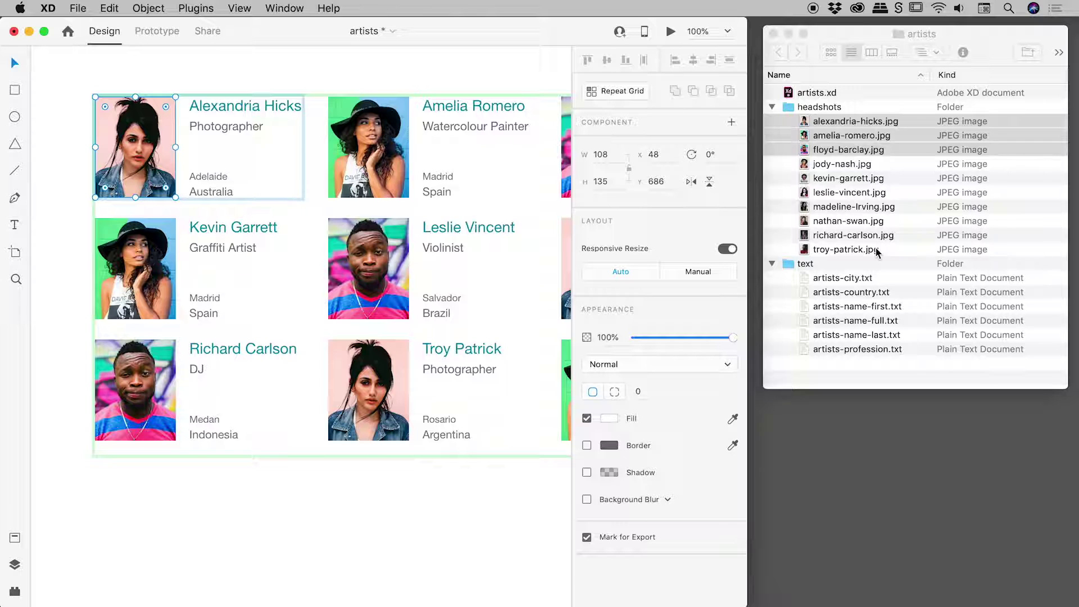
- Drop all ten headshots onto the first grid photo so every card shows a different face
click(866, 129)
click(880, 251)
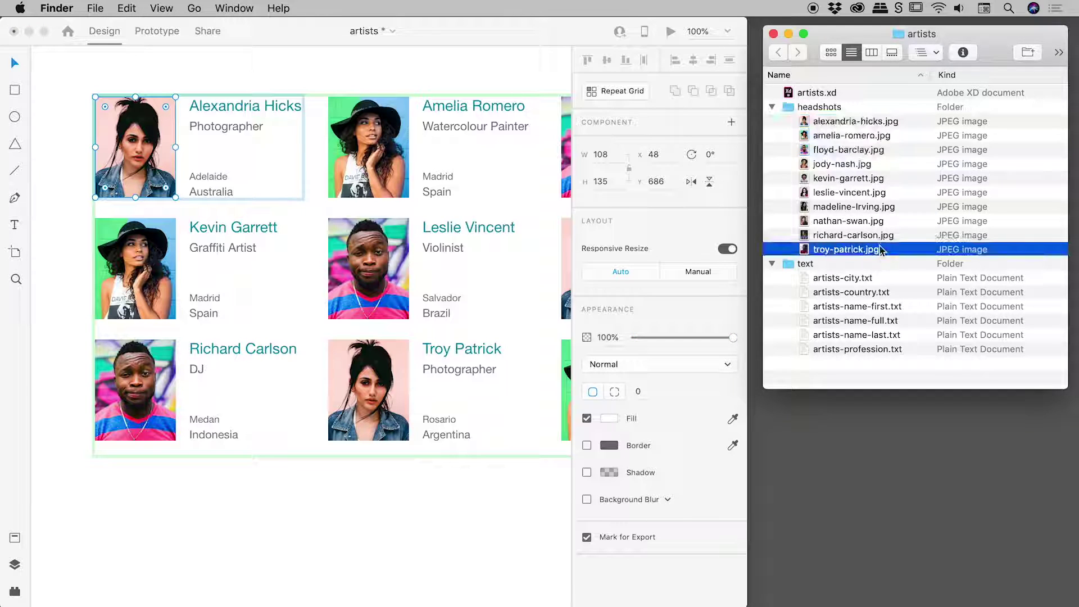
shift+click(880, 126)
drag(802, 128, 152, 121)
click(395, 478)
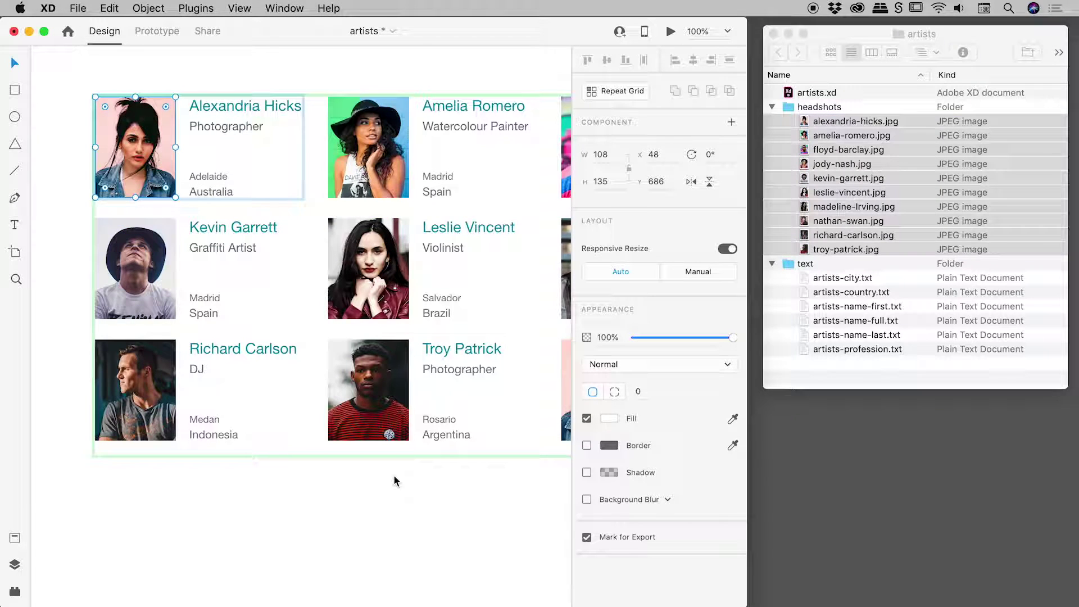
drag(401, 489, 365, 465)
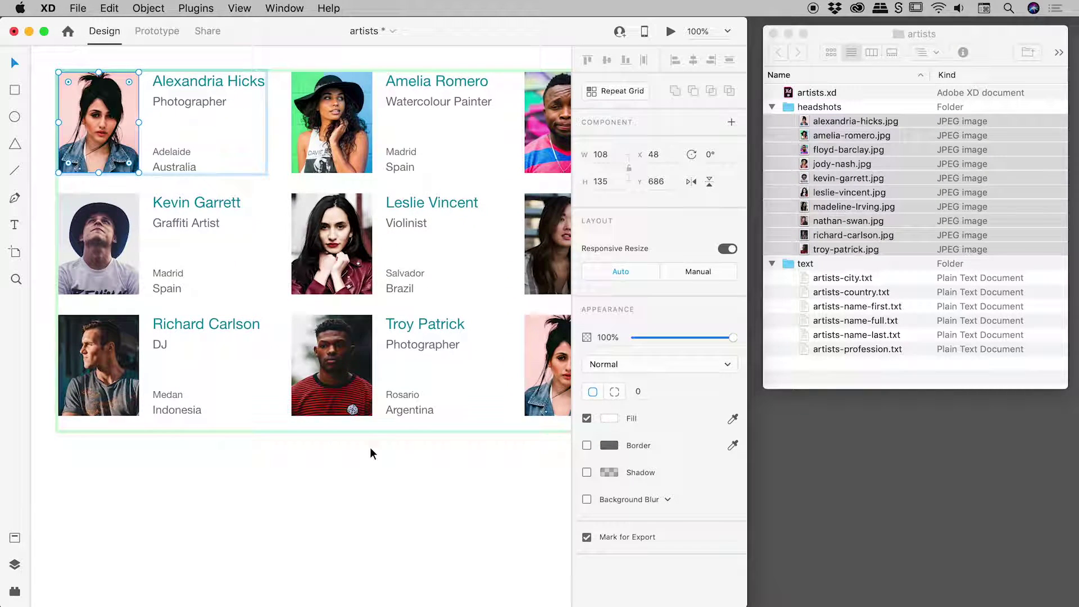
- Extend the repeat grid down to four rows, adding cards like Floyd Barclay and Jody Nash
click(341, 461)
click(350, 387)
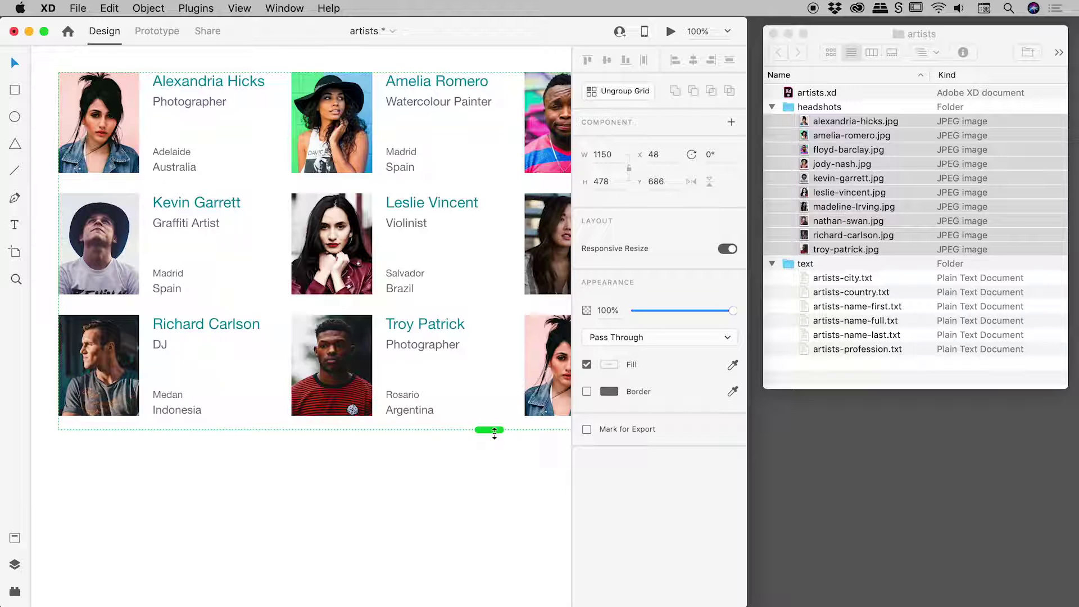
drag(494, 432, 487, 561)
mouse_move(516, 434)
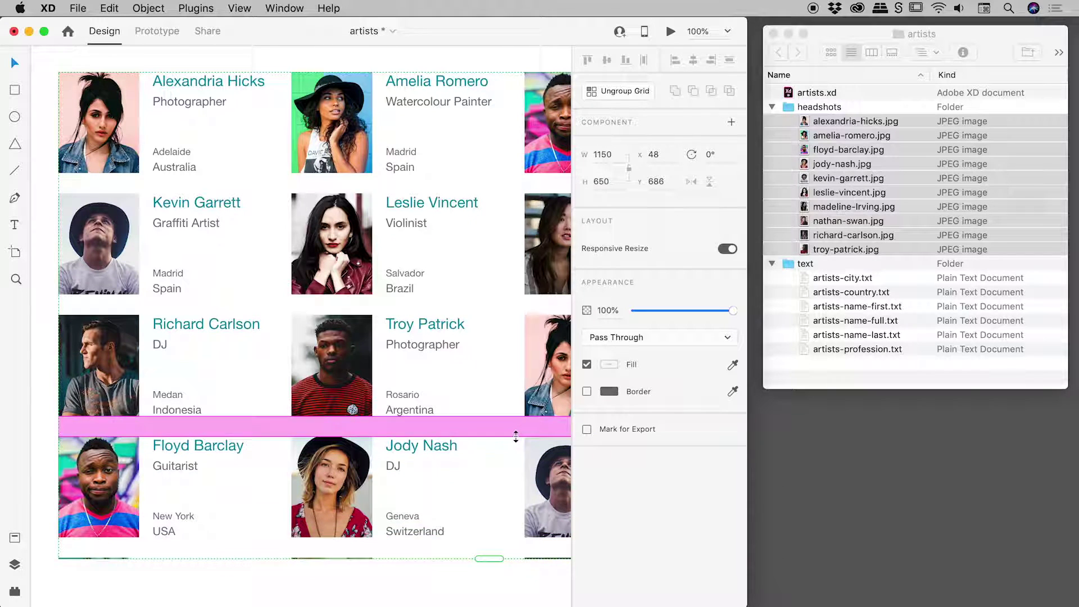
drag(494, 412, 285, 406)
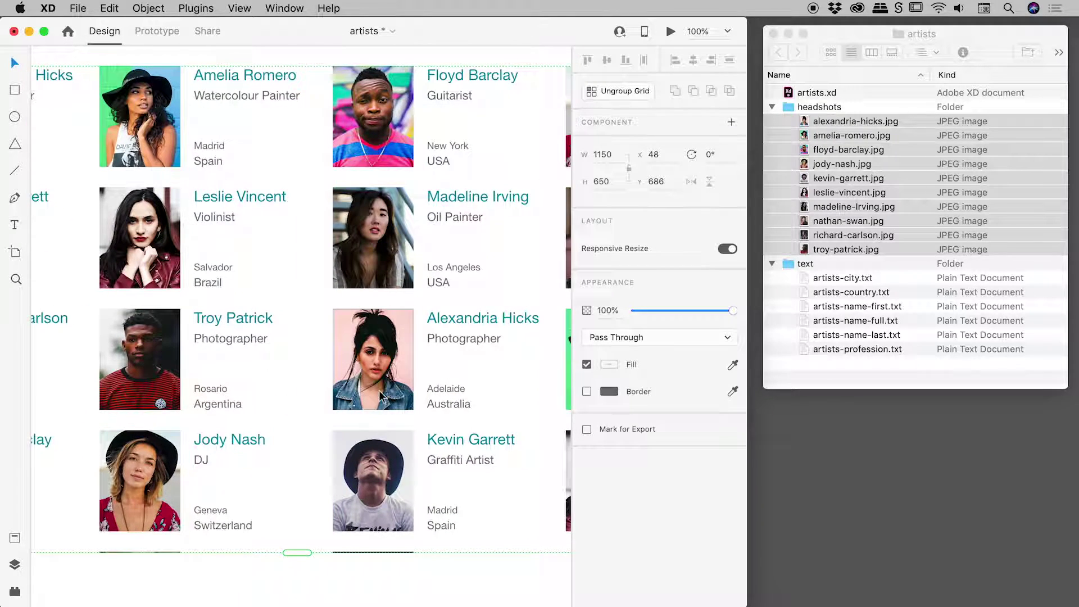
- Widen the XD window to fill the screen and show more grid columns
drag(748, 510, 1076, 511)
scroll(852, 424, left, 8)
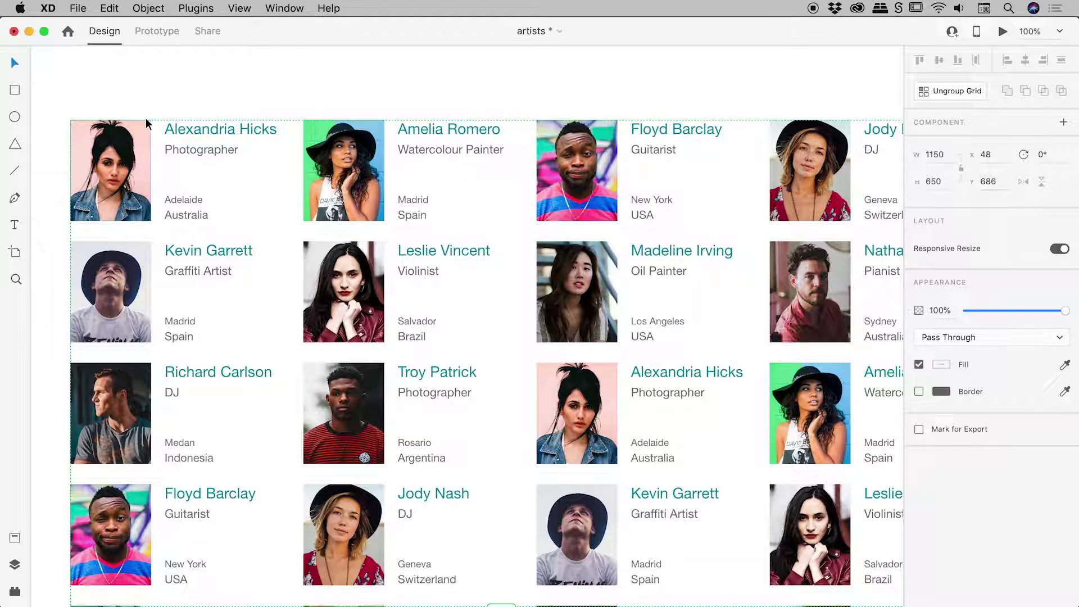
scroll(270, 242, down, 3)
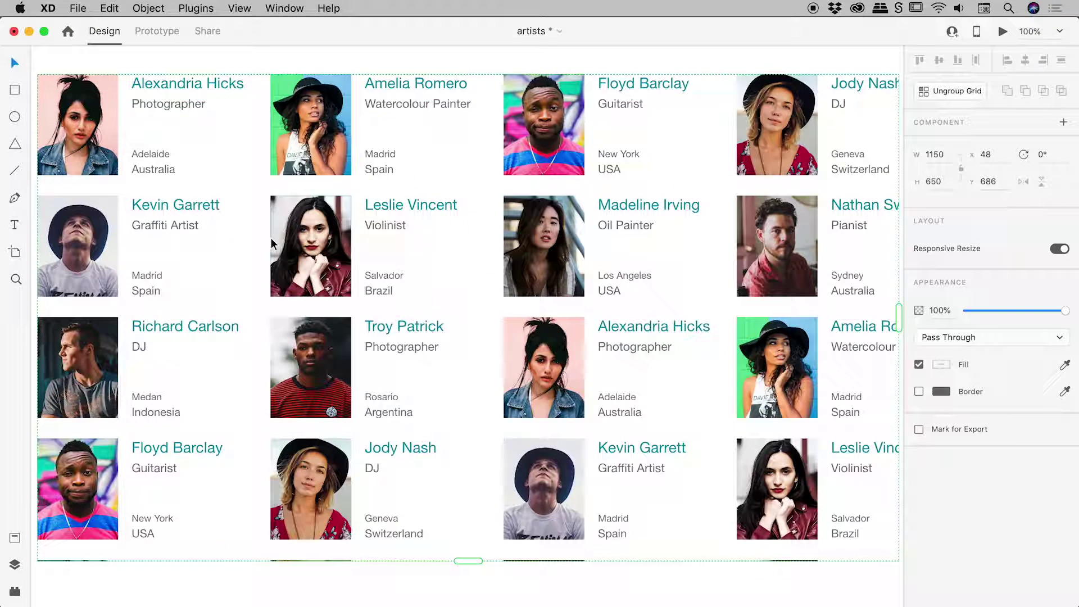
- Zoom out and resize the repeat grid to three columns by four rows (923 × 644)
key(super+minus)
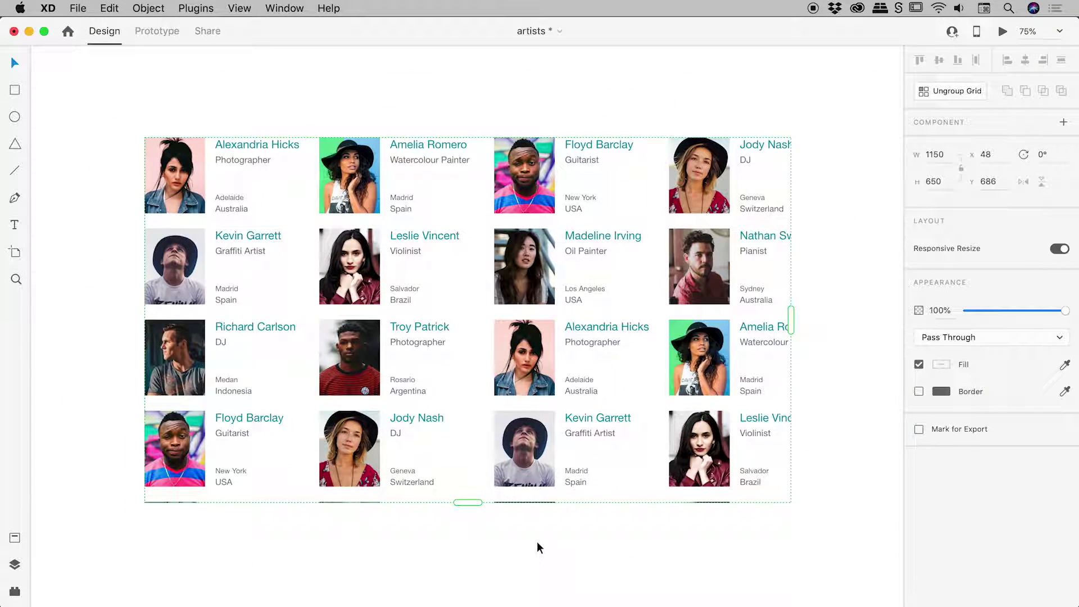
drag(473, 499, 473, 497)
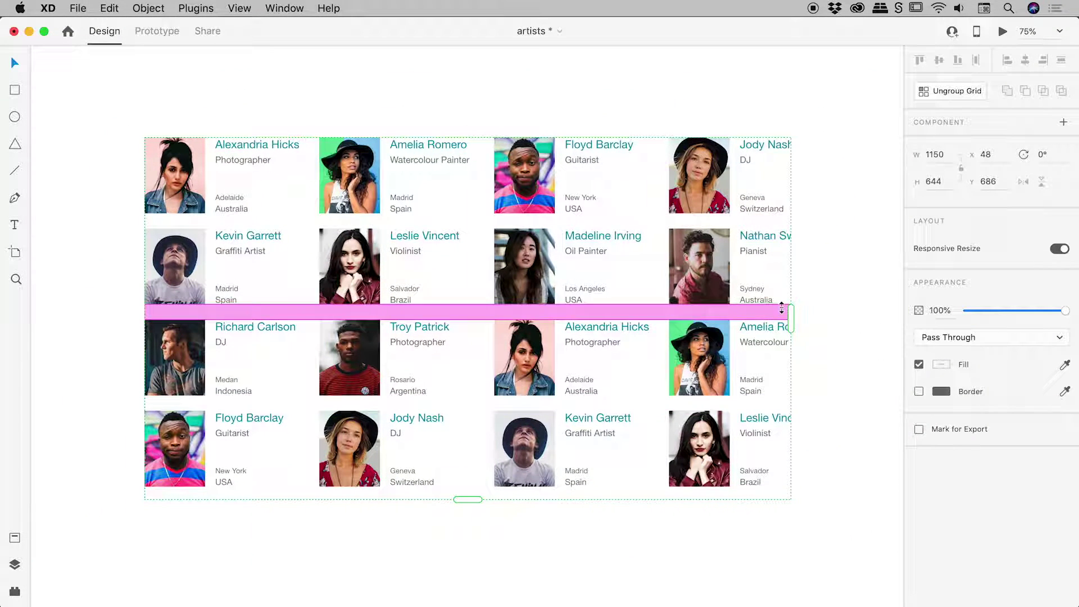
drag(788, 311, 664, 315)
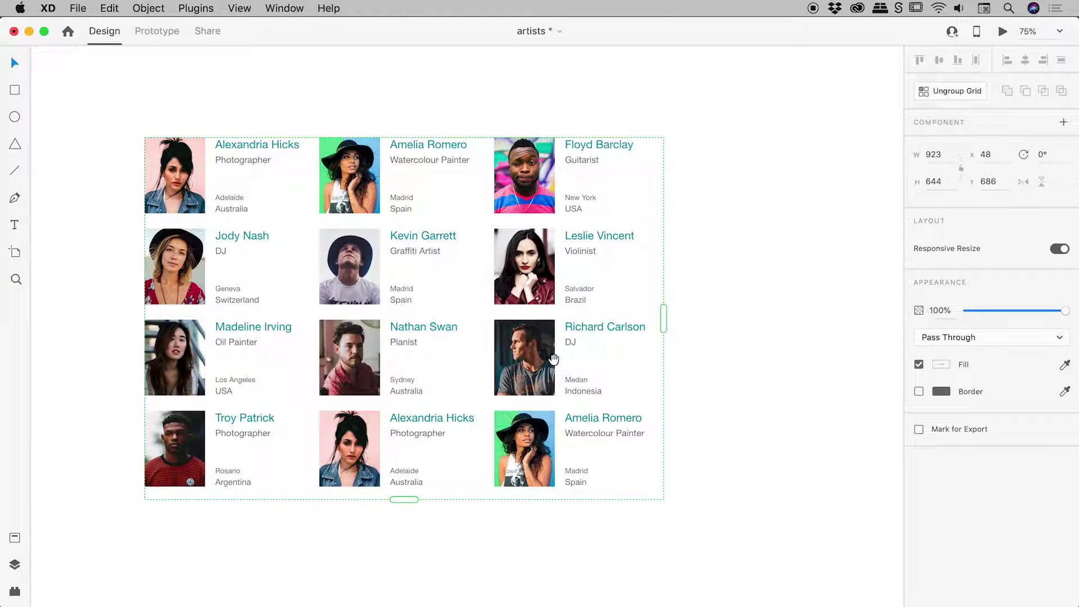
drag(552, 360, 480, 318)
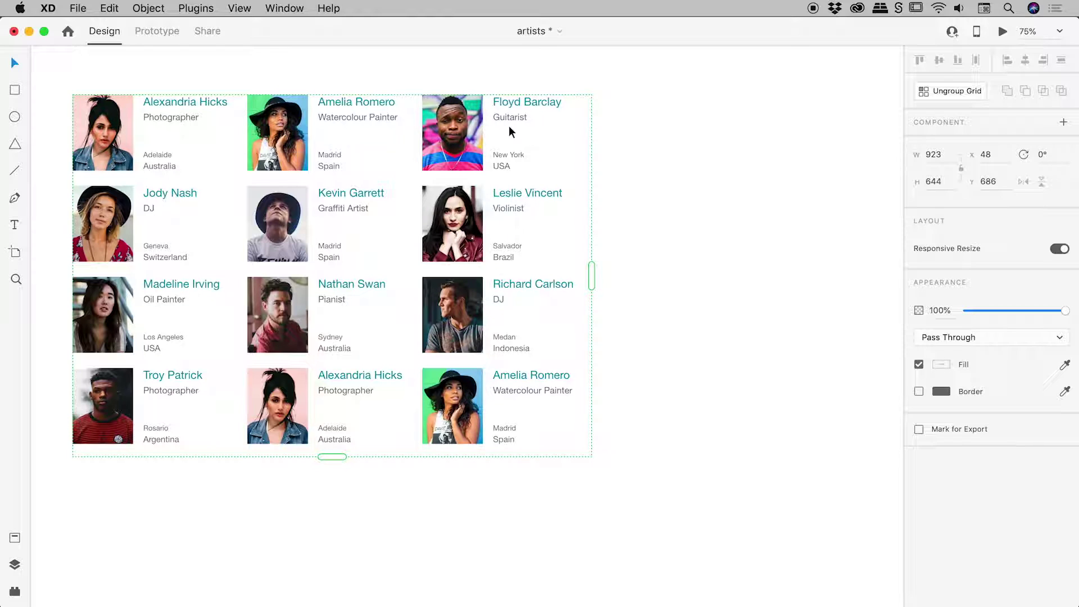
- Ungroup the repeat grid and move the Floyd Barclay and Leslie Vincent cards apart
click(949, 92)
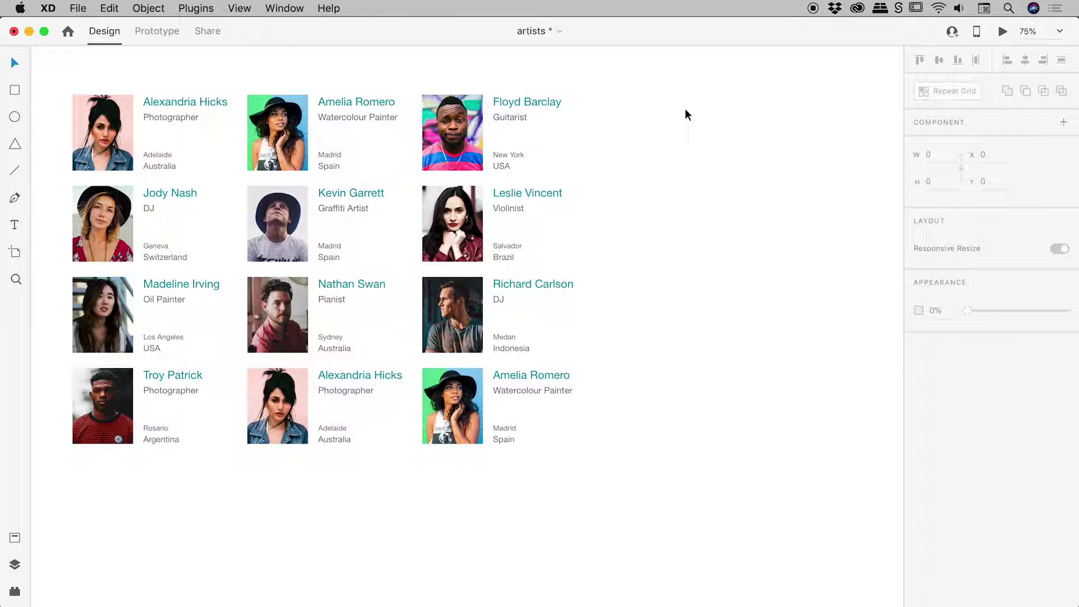
drag(452, 128, 540, 104)
mouse_move(458, 193)
mouse_down()
mouse_move(527, 184)
mouse_move(477, 183)
mouse_up()
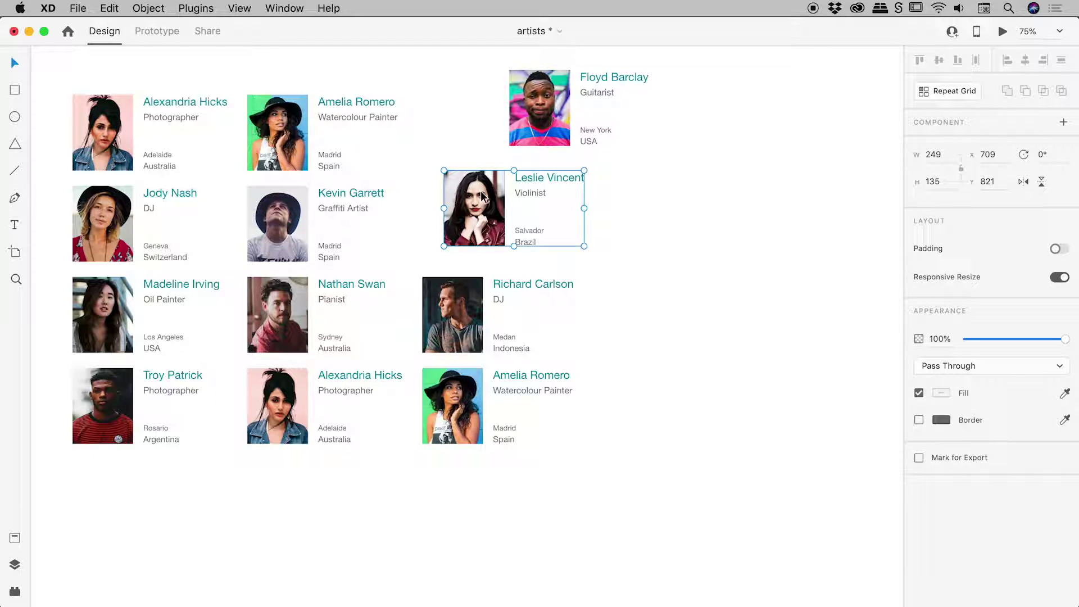
click(149, 8)
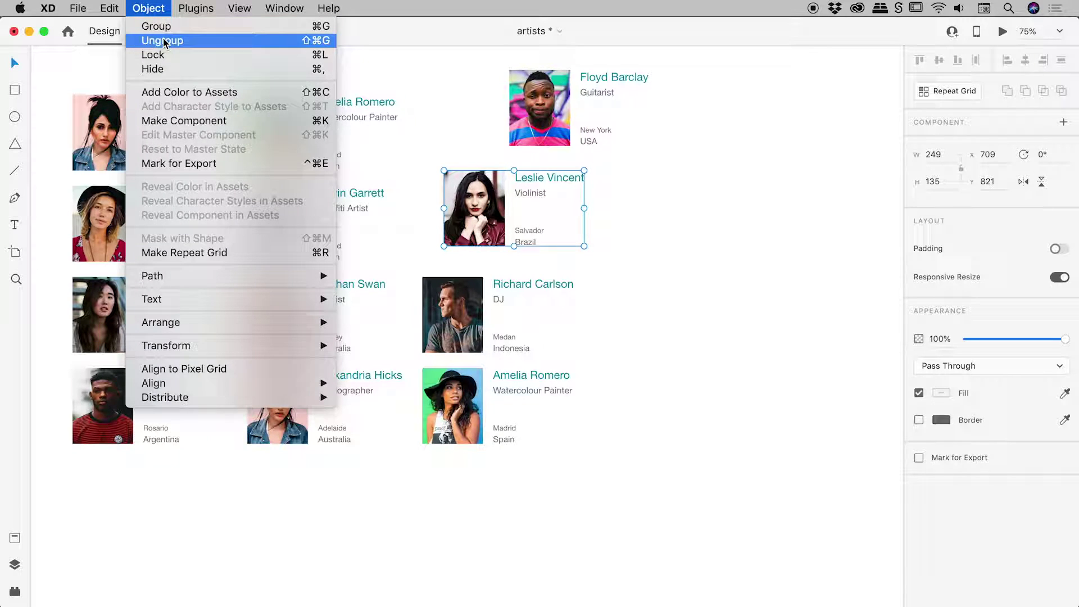
key(Return)
drag(568, 178, 670, 172)
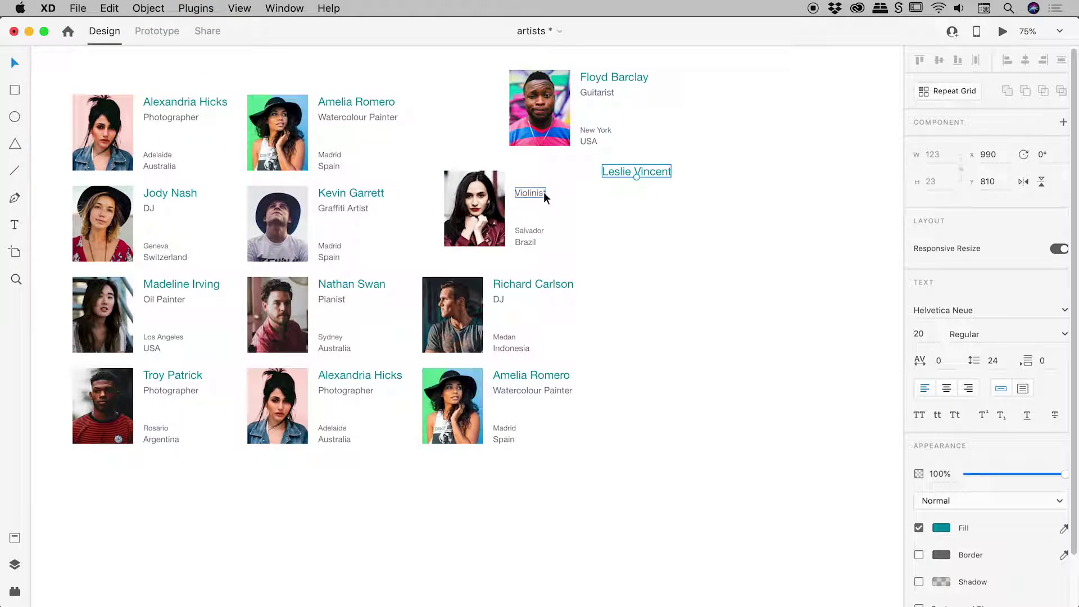
drag(545, 192, 586, 204)
drag(475, 209, 473, 203)
click(730, 225)
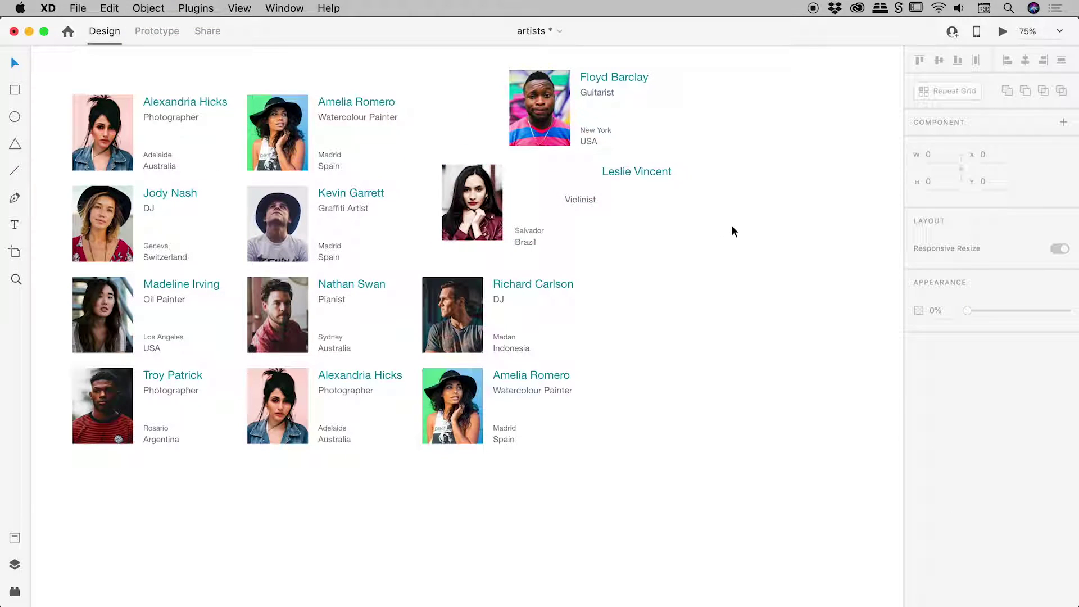